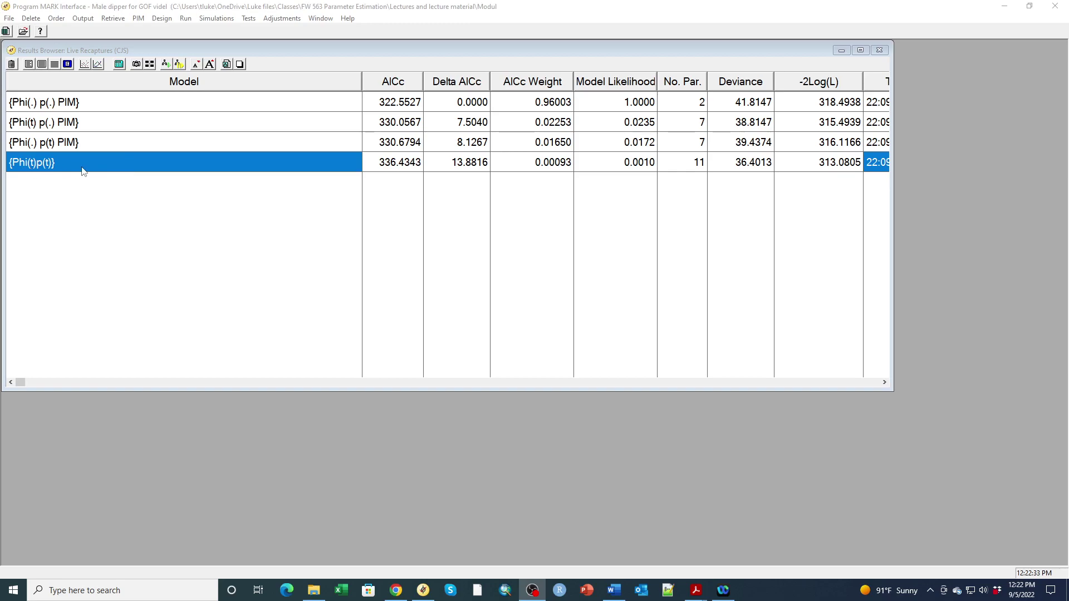
Retrieve the {Phi(t)p(t)} model and start a Bootstrap GOF summarizing c-hat, deviance, deviance degrees of freedom and Pearson chi-square
{"action": "left_click", "coordinate": [163, 65]}
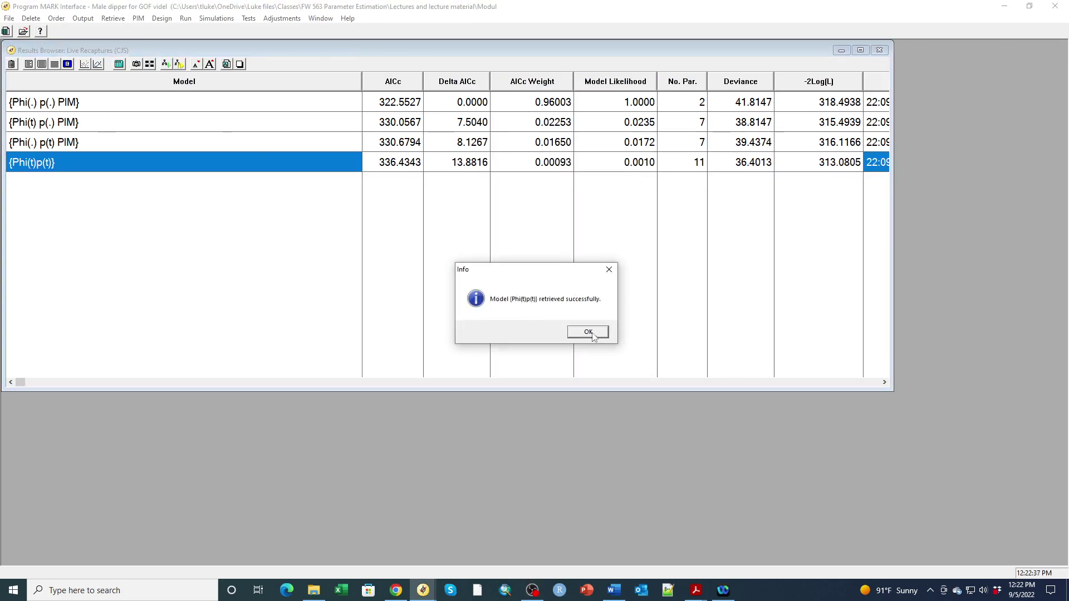
{"action": "left_click", "coordinate": [591, 337]}
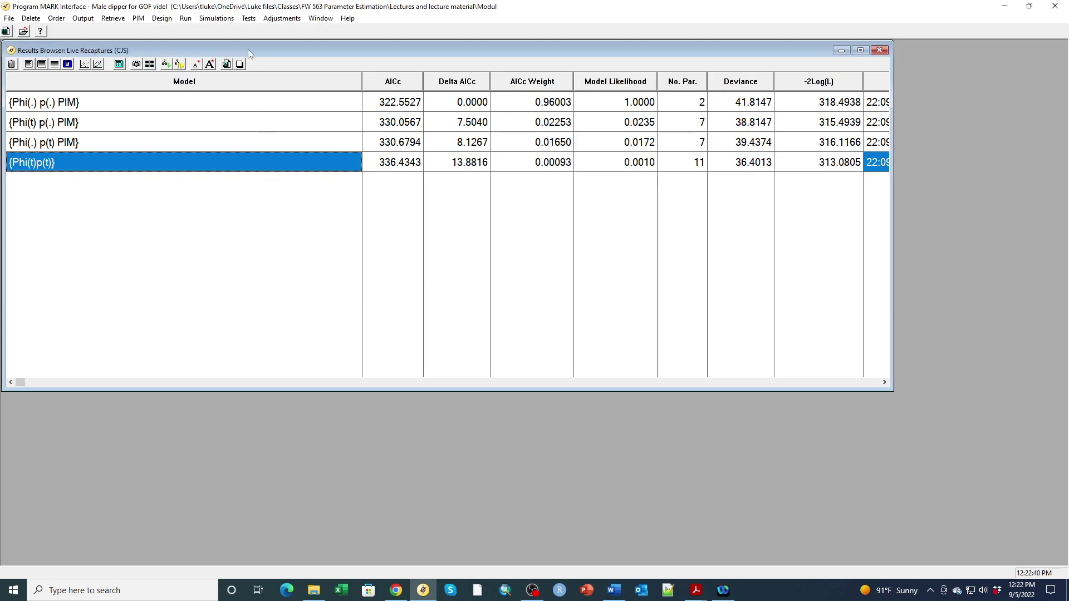
{"action": "left_click", "coordinate": [249, 19]}
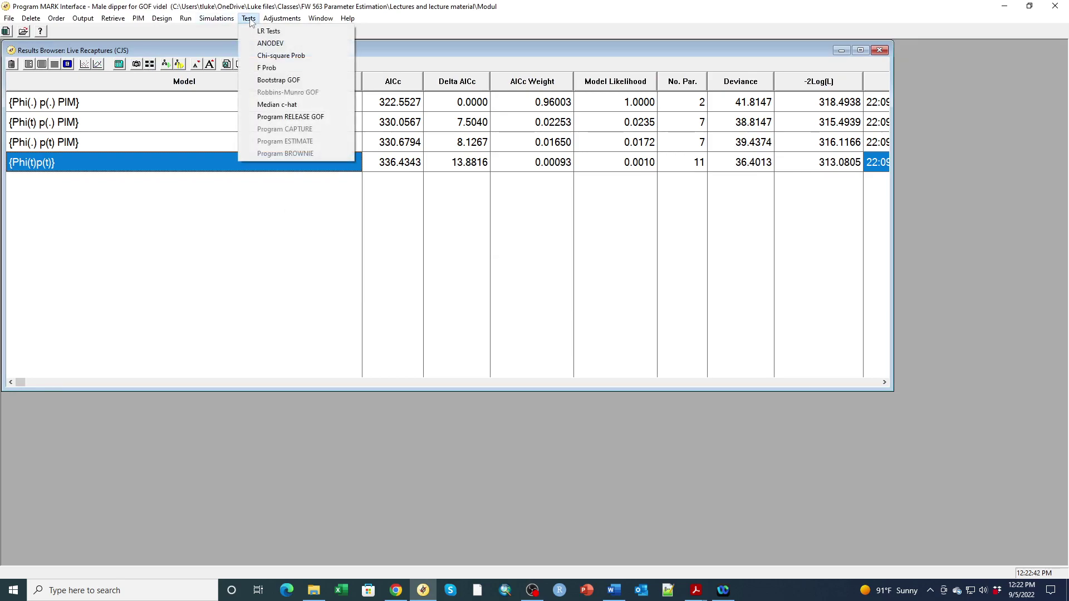
{"action": "left_click", "coordinate": [272, 81]}
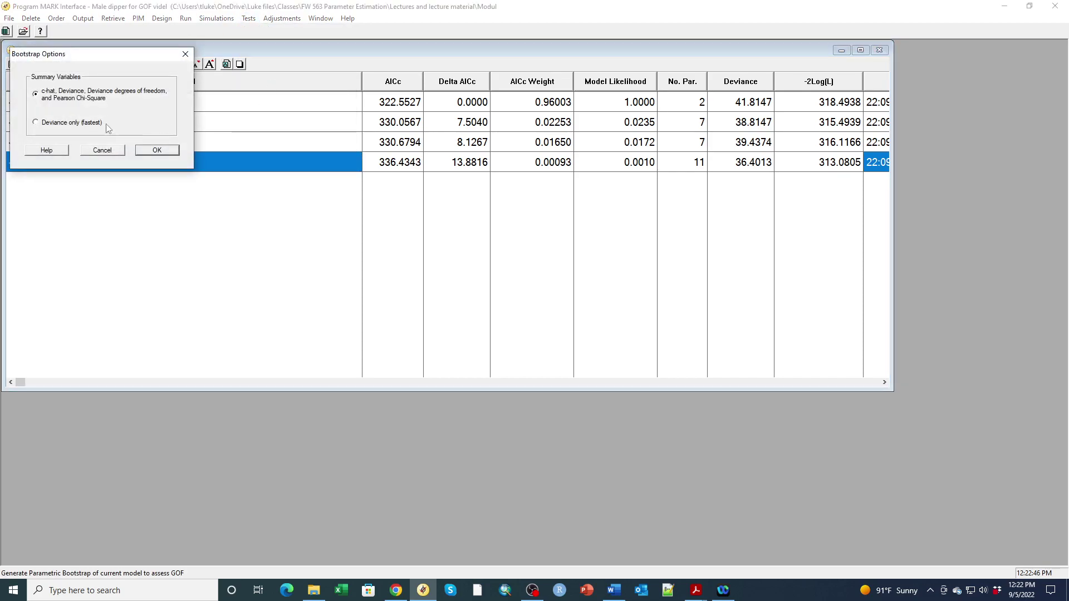
{"action": "left_click", "coordinate": [157, 151]}
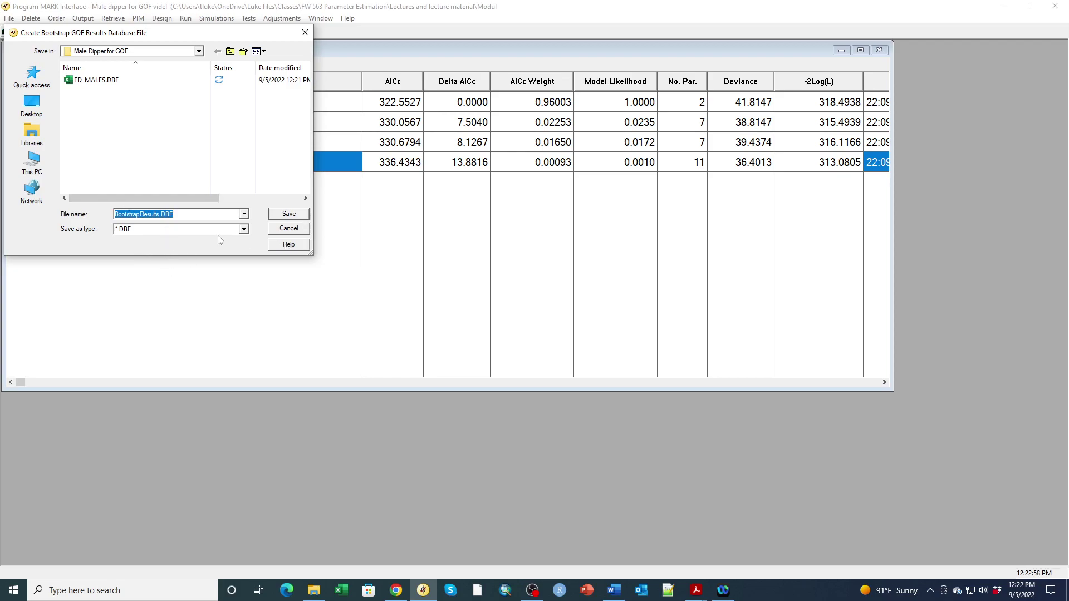
Save the bootstrap GOF results database as BootstrapResults.DBF and run 50 simulations with random number seed 0
{"action": "left_click", "coordinate": [281, 219]}
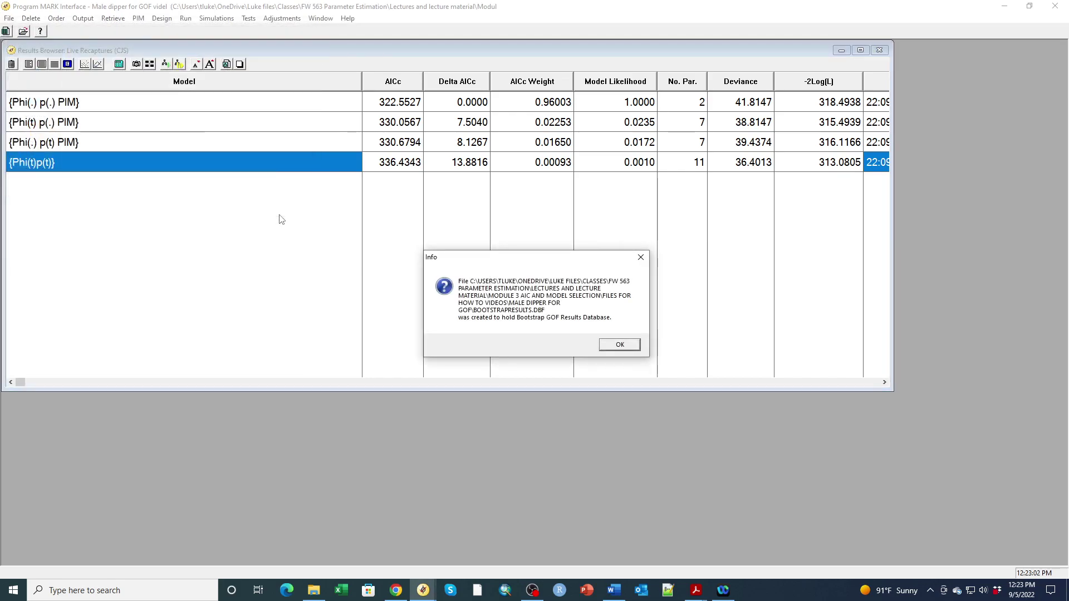
{"action": "left_click", "coordinate": [627, 346]}
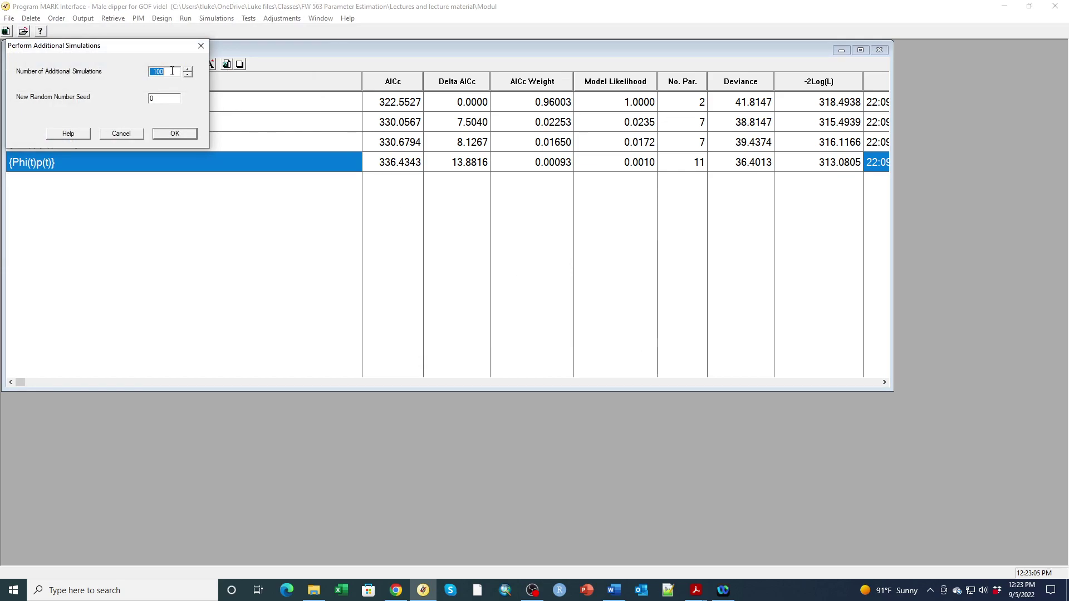
{"action": "type", "text": "50"}
{"action": "left_click", "coordinate": [181, 135]}
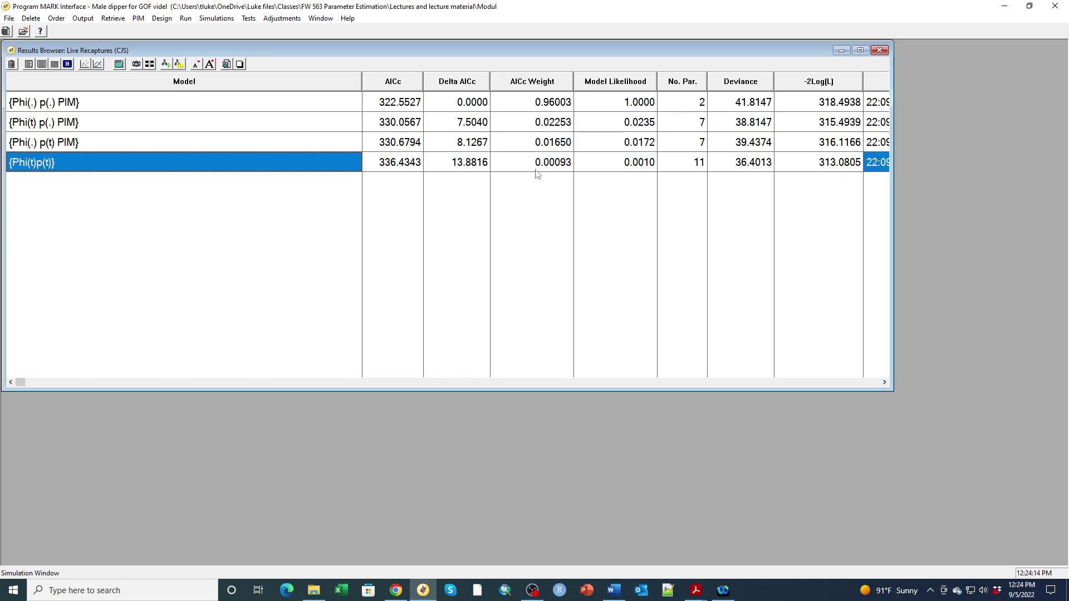
Open the full output of the {Phi(t)p(t)} model and highlight its c-hat line
{"action": "left_click", "coordinate": [749, 168]}
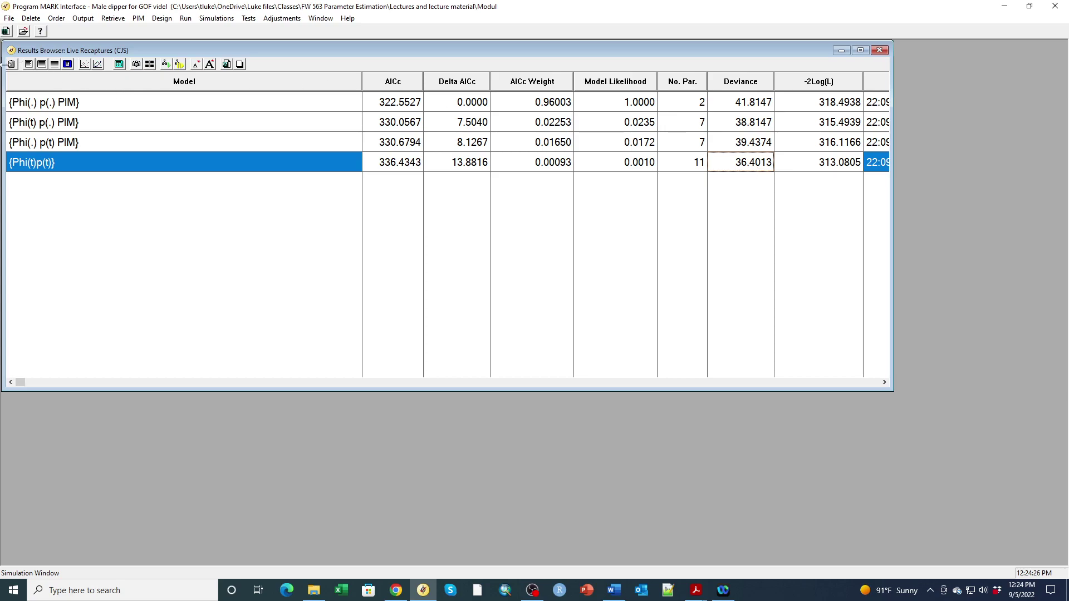
{"action": "left_click", "coordinate": [29, 65]}
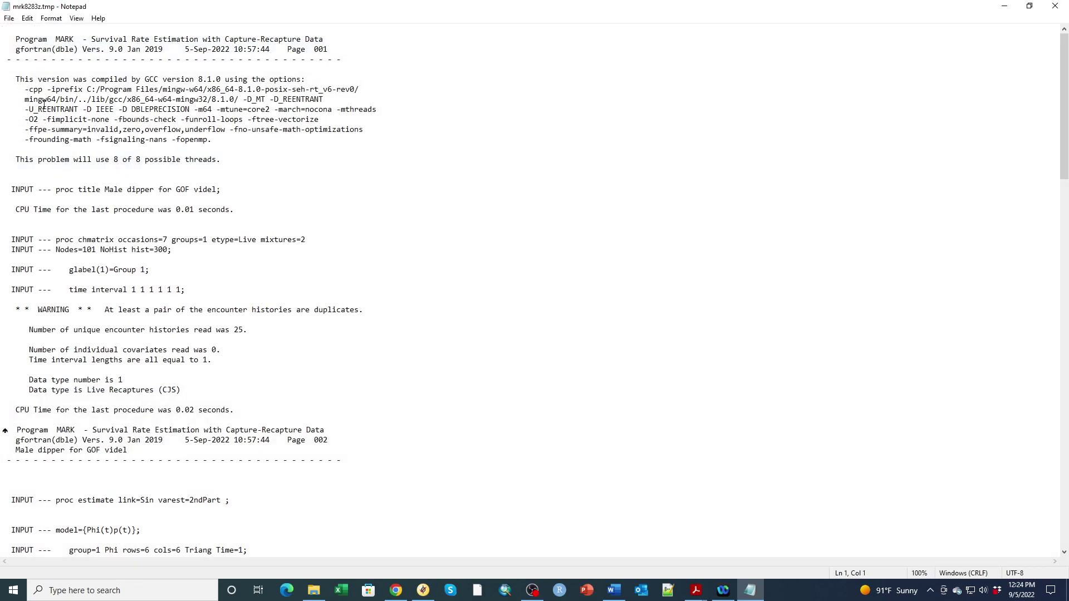
{"action": "scroll", "coordinate": [107, 143], "scroll_direction": "down", "scroll_amount": 20}
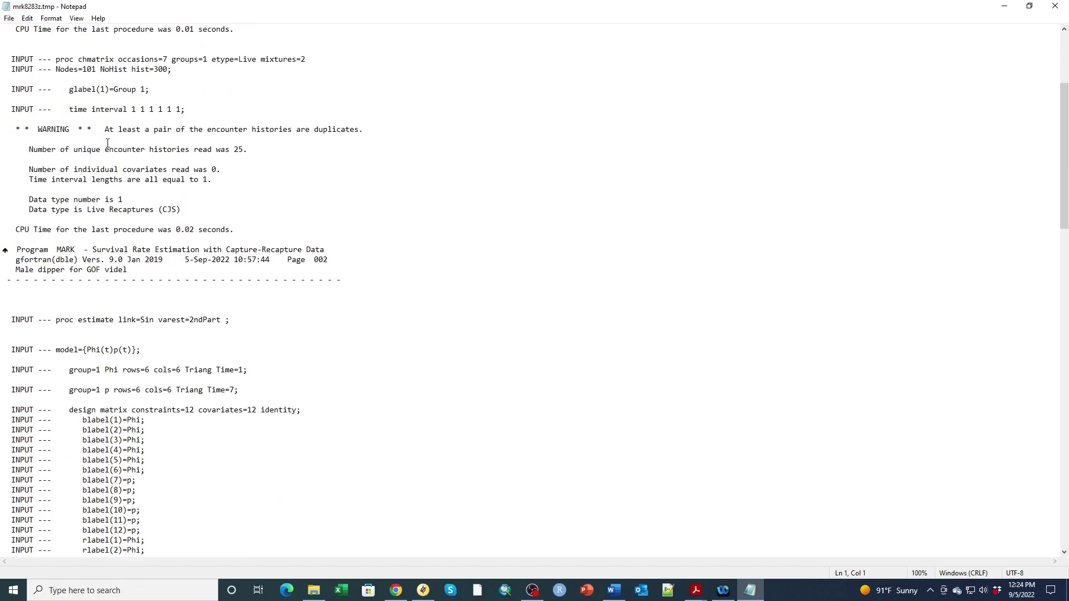
{"action": "scroll", "coordinate": [107, 143], "scroll_direction": "down", "scroll_amount": 8}
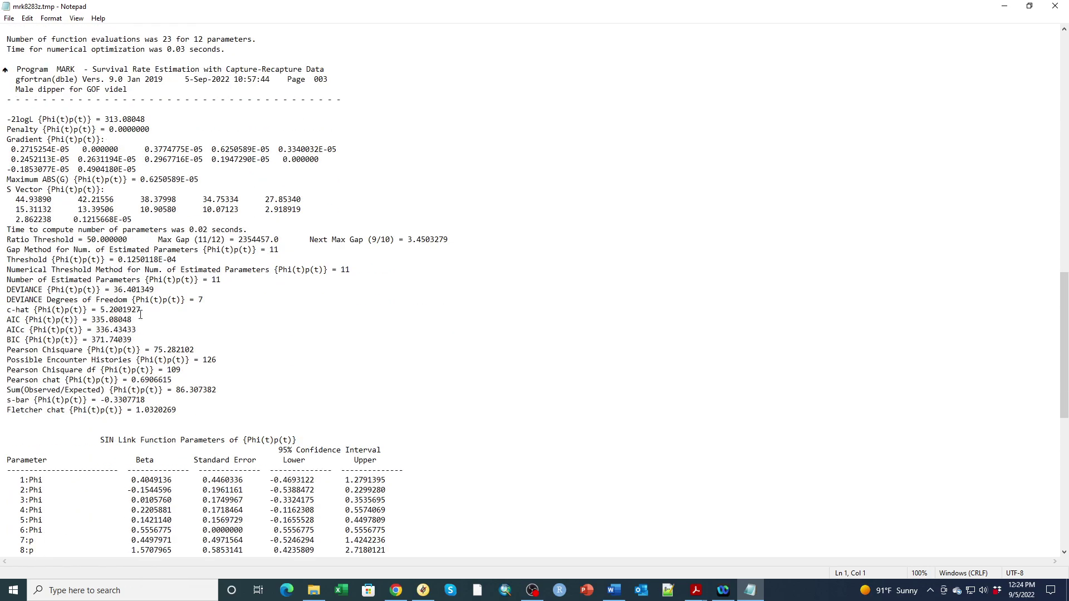
{"action": "left_click", "coordinate": [153, 310]}
{"action": "left_click_drag", "start_coordinate": [153, 309], "coordinate": [2, 310]}
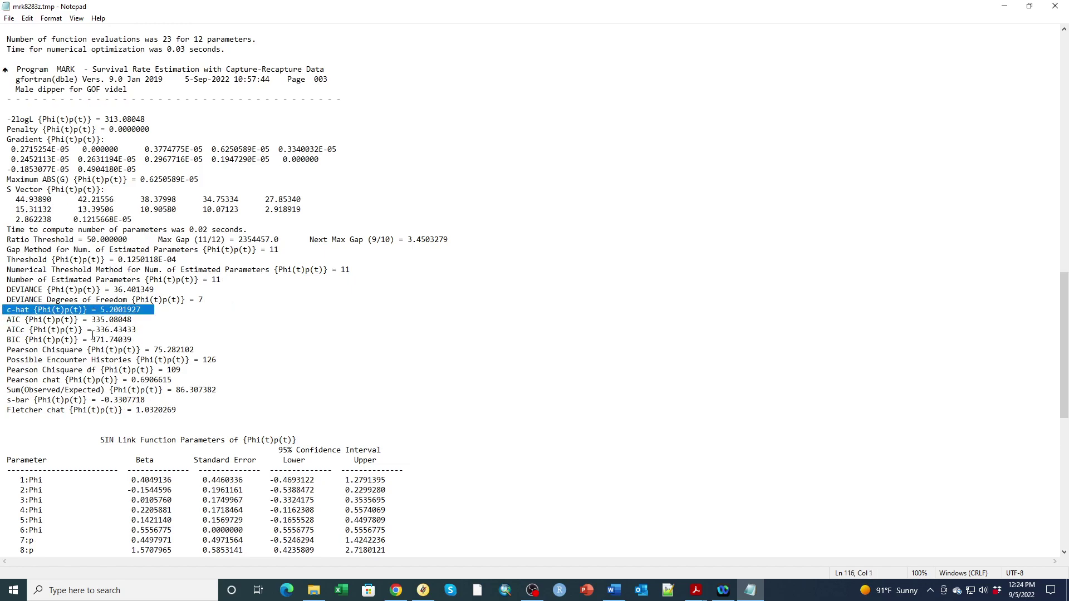
Highlight the deviance value and the deviance degrees of freedom in the output, and close the output file
{"action": "left_click", "coordinate": [158, 289]}
{"action": "left_click_drag", "start_coordinate": [158, 289], "coordinate": [101, 290]}
{"action": "left_click", "coordinate": [213, 299]}
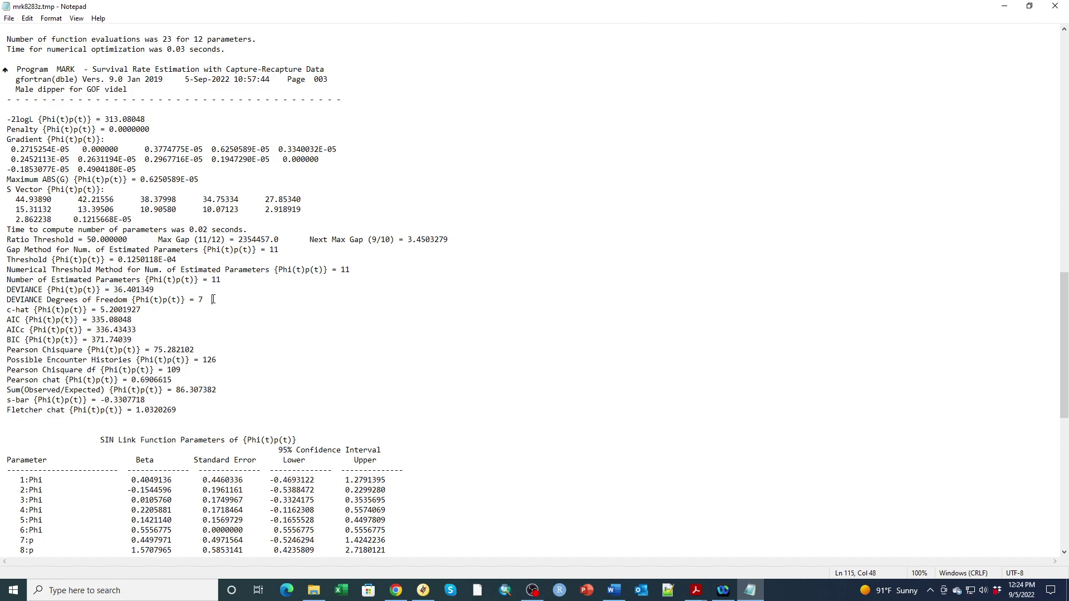
{"action": "left_click_drag", "start_coordinate": [213, 300], "coordinate": [6, 301]}
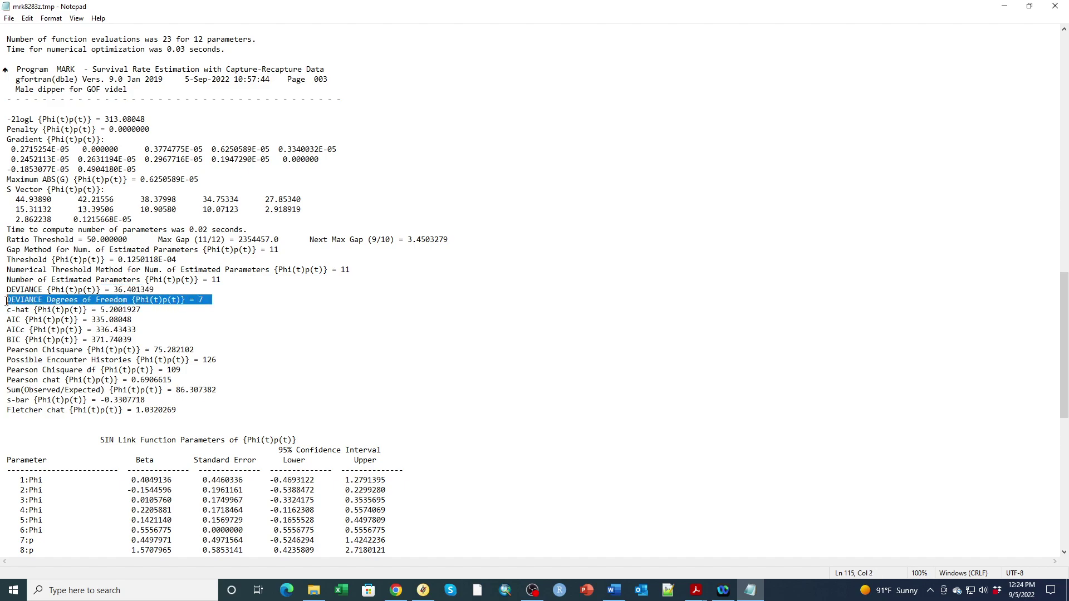
{"action": "left_click", "coordinate": [288, 317]}
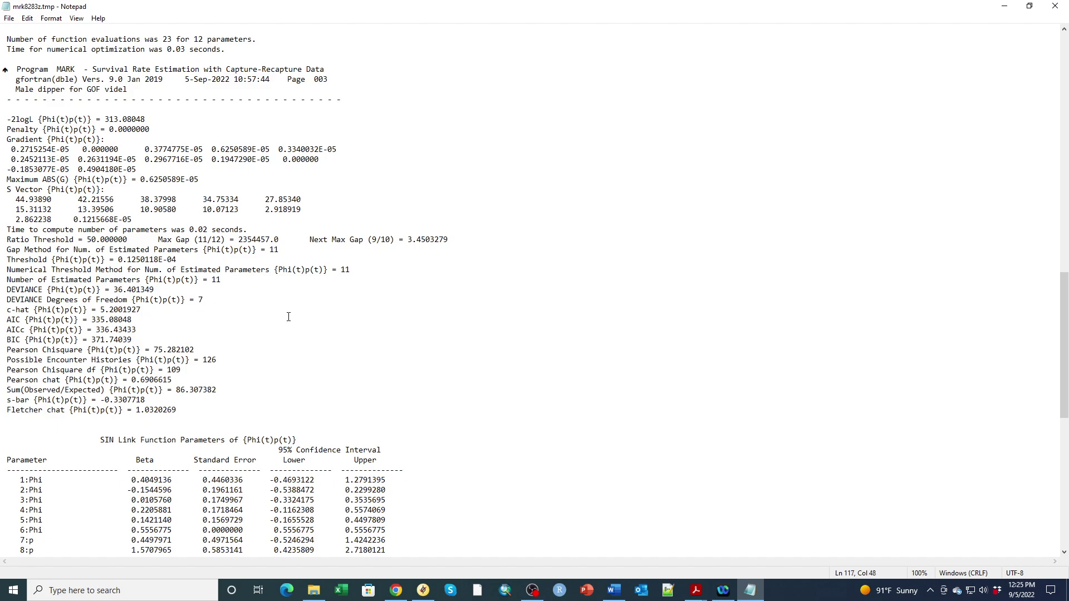
{"action": "left_click", "coordinate": [1055, 7]}
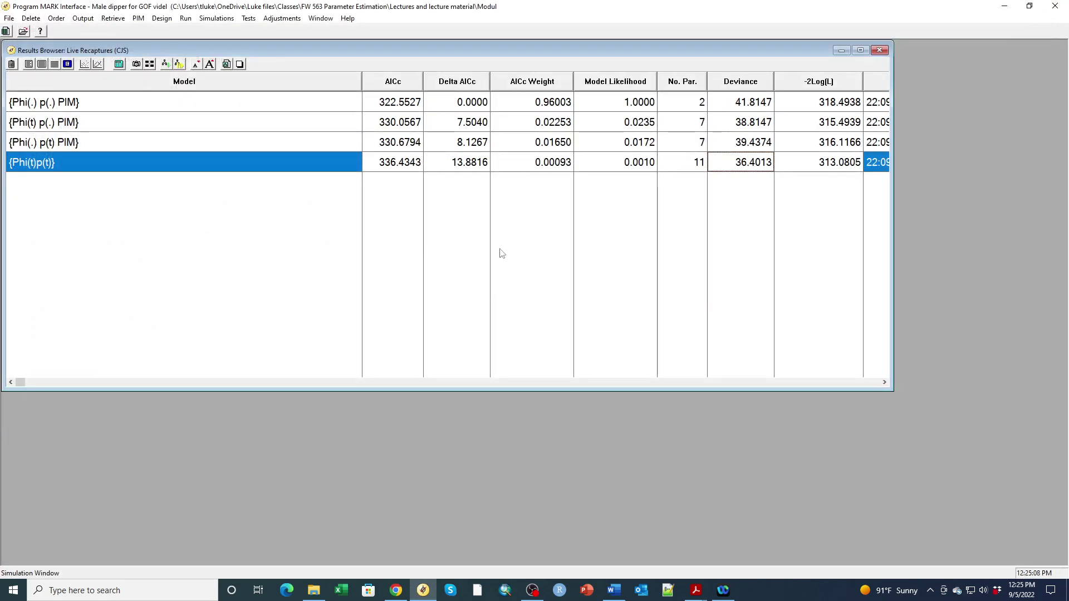
Open the simulation results file BOOTSTRAPRESULTS.DBF and maximize its table
{"action": "left_click", "coordinate": [215, 20]}
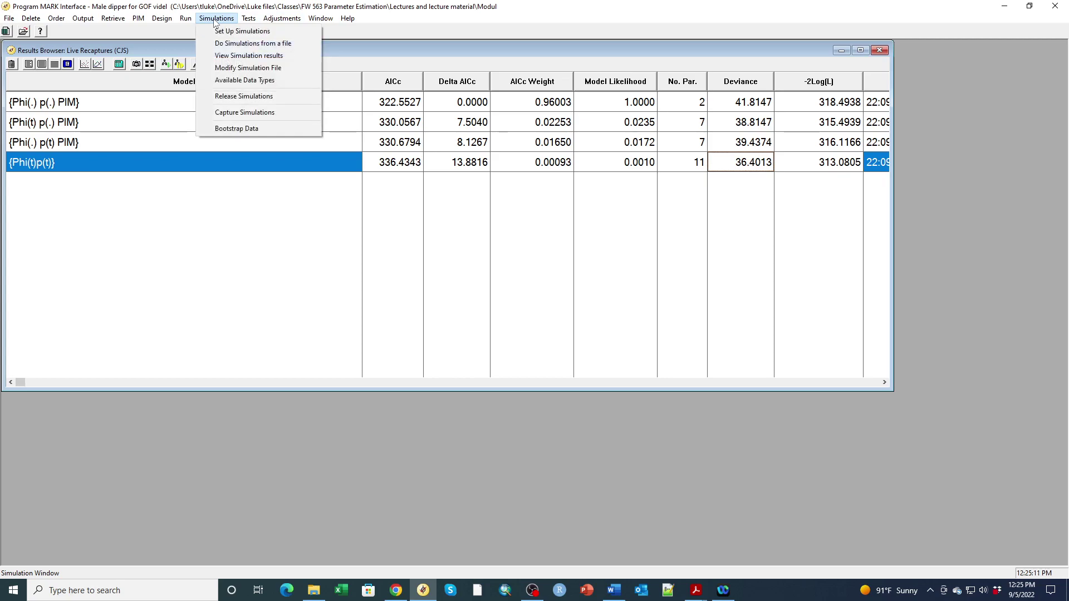
{"action": "left_click", "coordinate": [223, 55]}
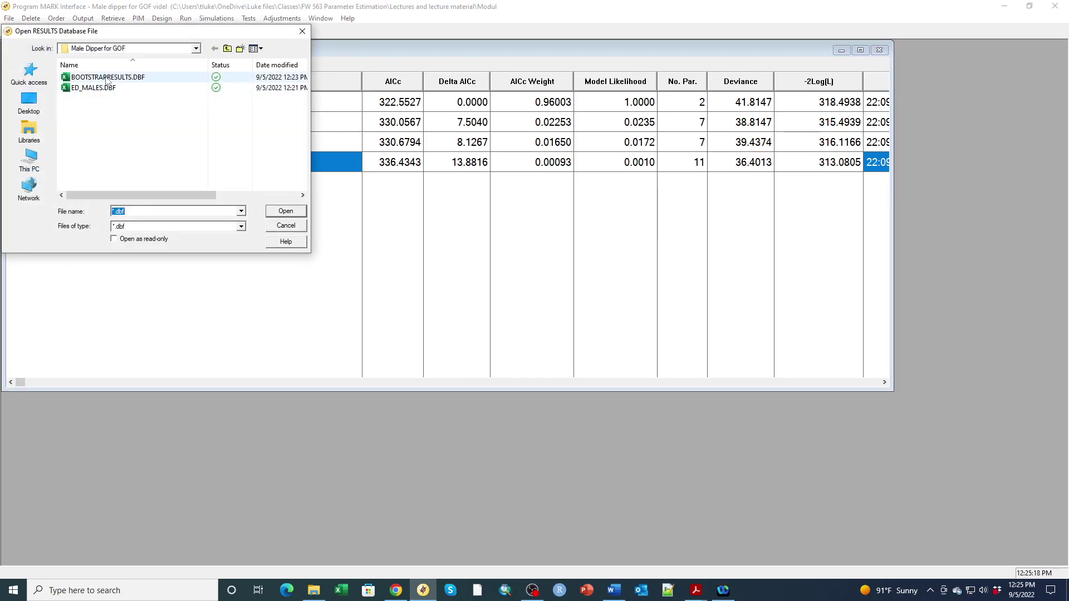
{"action": "left_click", "coordinate": [107, 78]}
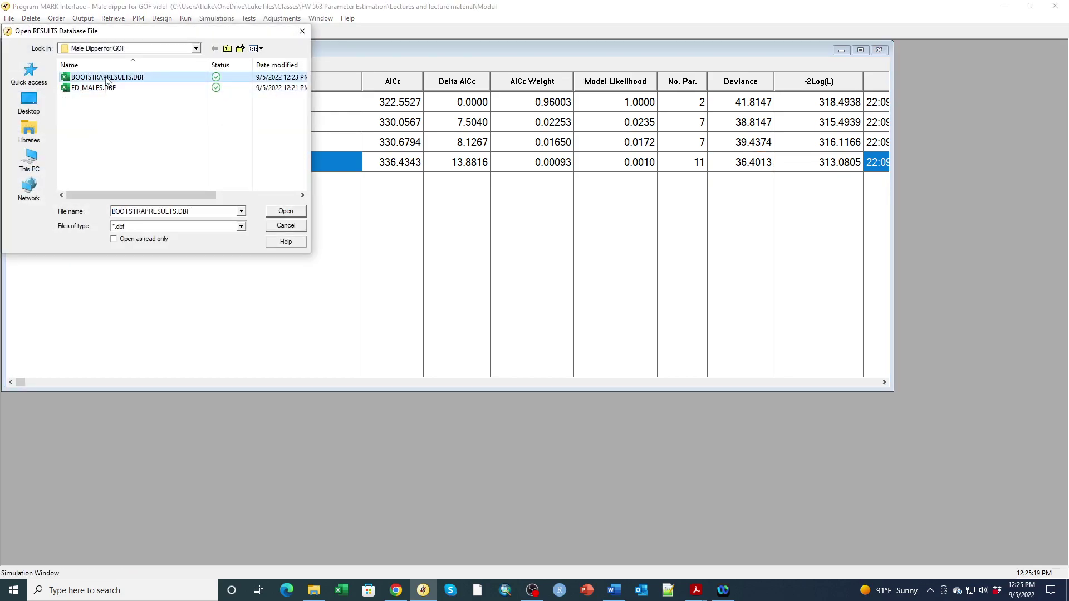
{"action": "left_click", "coordinate": [286, 211]}
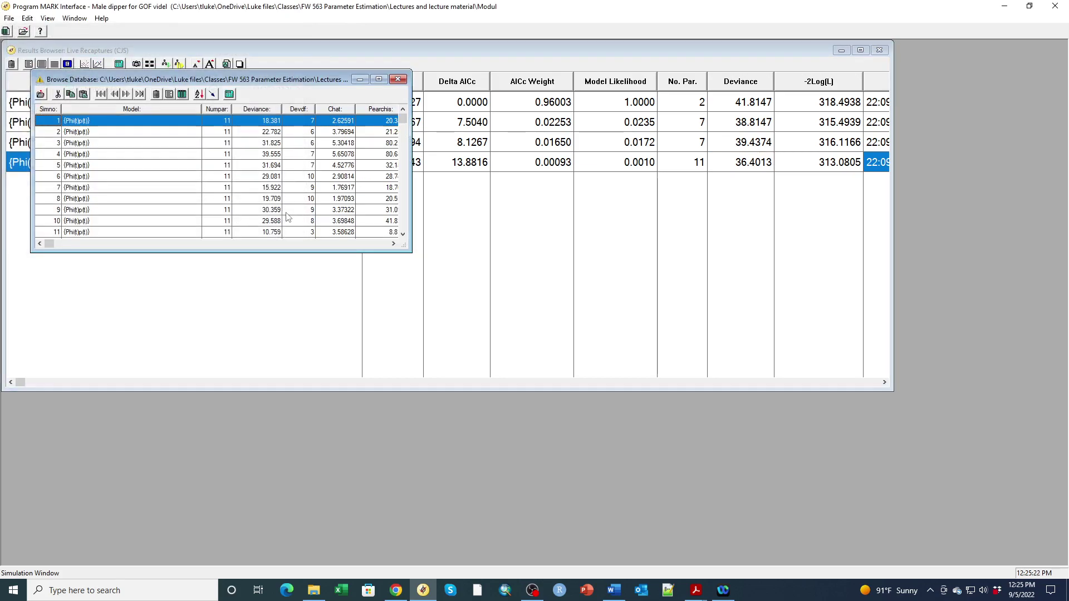
{"action": "left_click", "coordinate": [379, 79]}
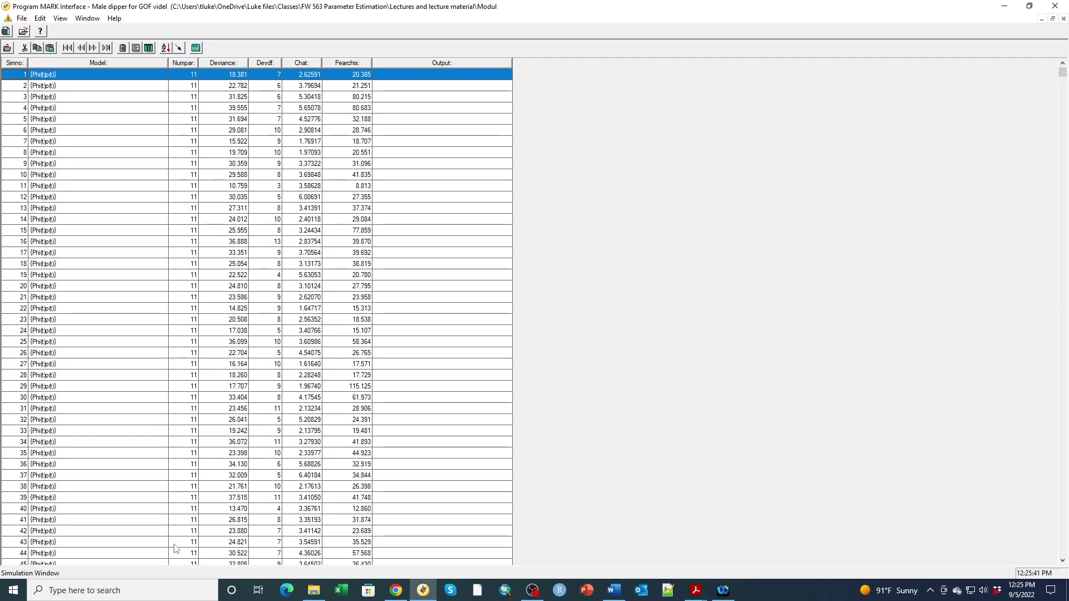
Order the bootstrap simulation results by DEVIANCE and review the highest simulated deviances
{"action": "scroll", "coordinate": [170, 370], "scroll_direction": "down", "scroll_amount": 2}
{"action": "scroll", "coordinate": [170, 370], "scroll_direction": "up", "scroll_amount": 2}
{"action": "left_click", "coordinate": [165, 49]}
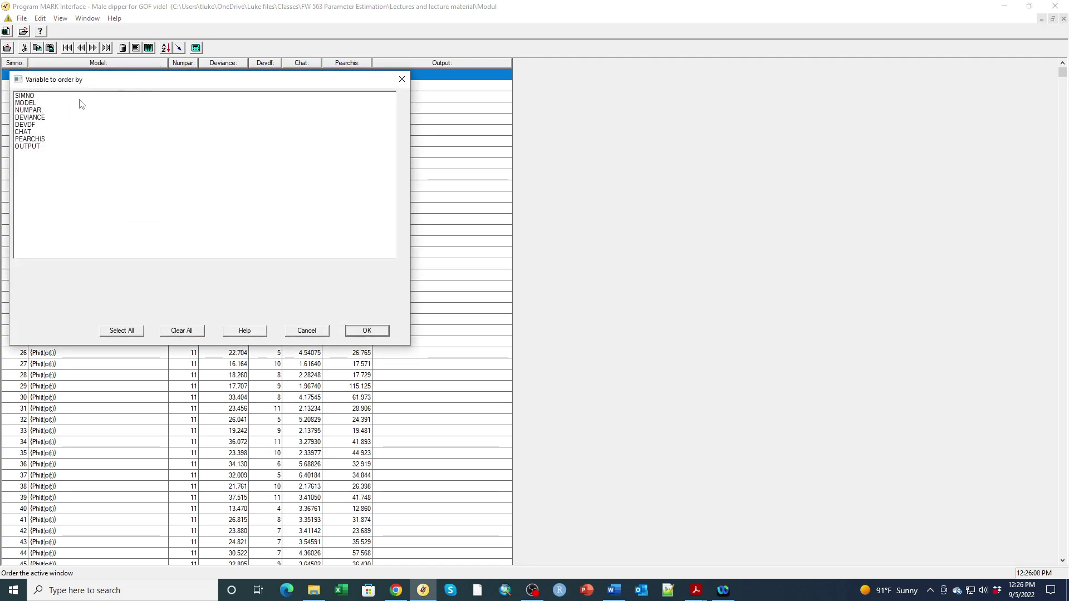
{"action": "left_click", "coordinate": [36, 118]}
{"action": "left_click", "coordinate": [369, 332]}
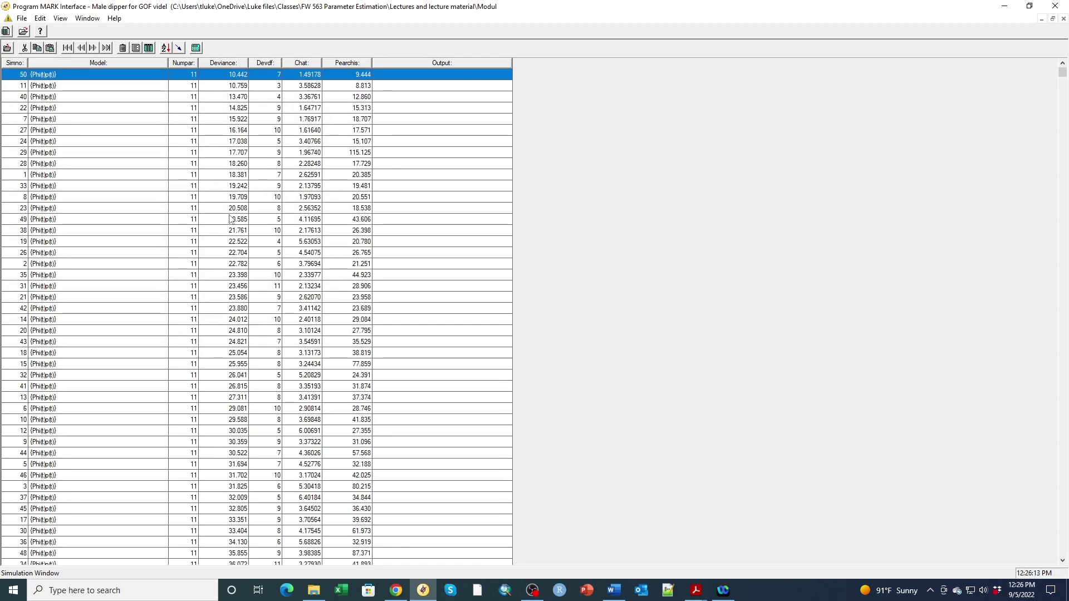
{"action": "scroll", "coordinate": [230, 218], "scroll_direction": "down", "scroll_amount": 2}
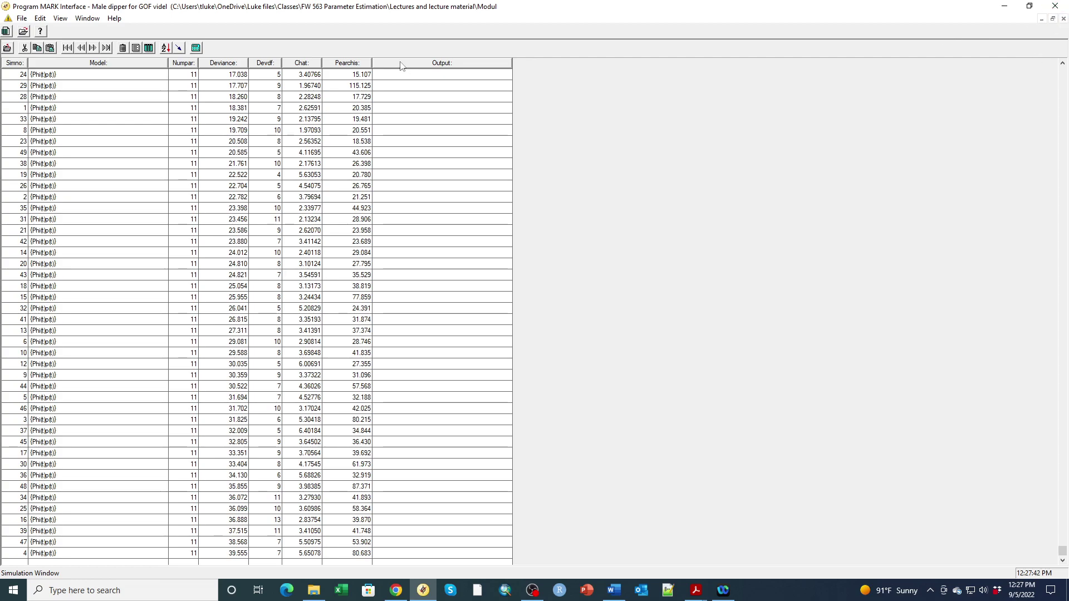
Generate the statistical summary of the simulation results, examine the mean deviance and mean c-hat, and close it without exiting the program
{"action": "left_click", "coordinate": [197, 49]}
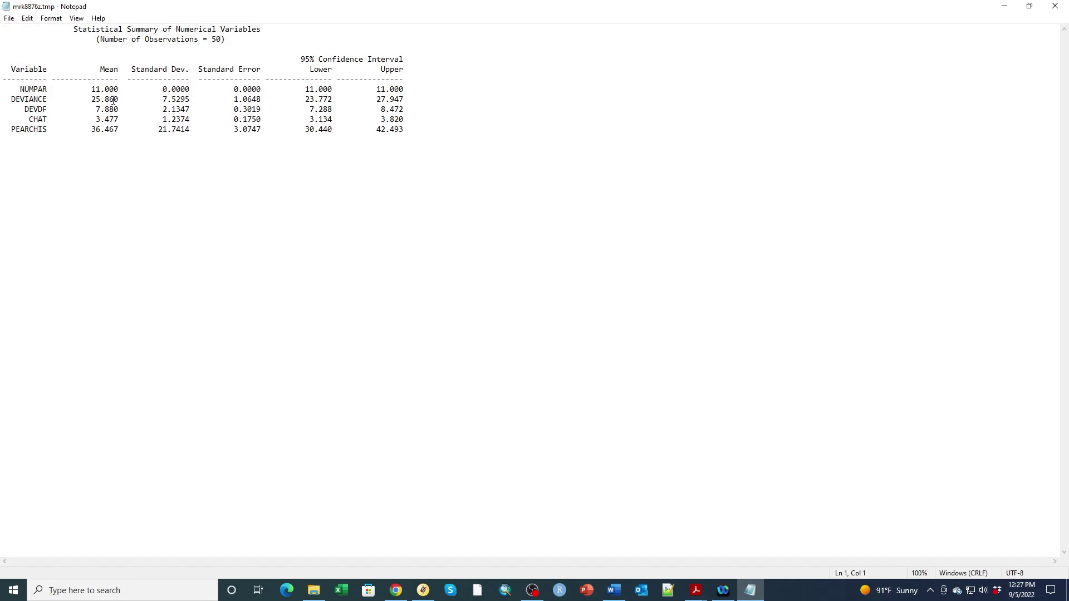
{"action": "left_click_drag", "start_coordinate": [92, 101], "coordinate": [118, 100]}
{"action": "left_click_drag", "start_coordinate": [92, 119], "coordinate": [123, 119]}
{"action": "left_click_drag", "start_coordinate": [92, 99], "coordinate": [113, 119]}
{"action": "left_click", "coordinate": [119, 119]}
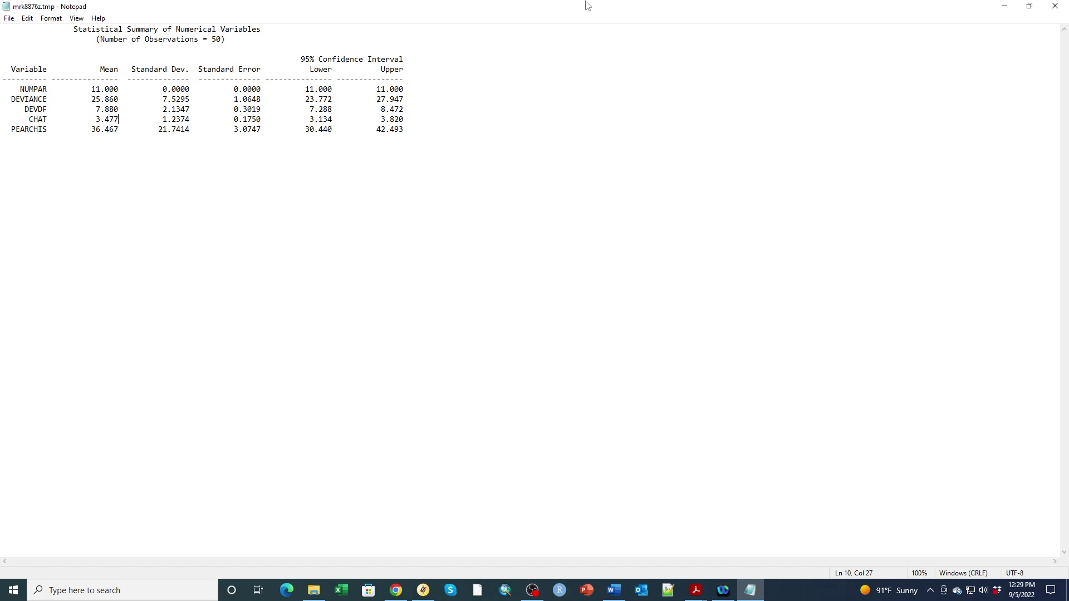
{"action": "left_click", "coordinate": [1056, 6]}
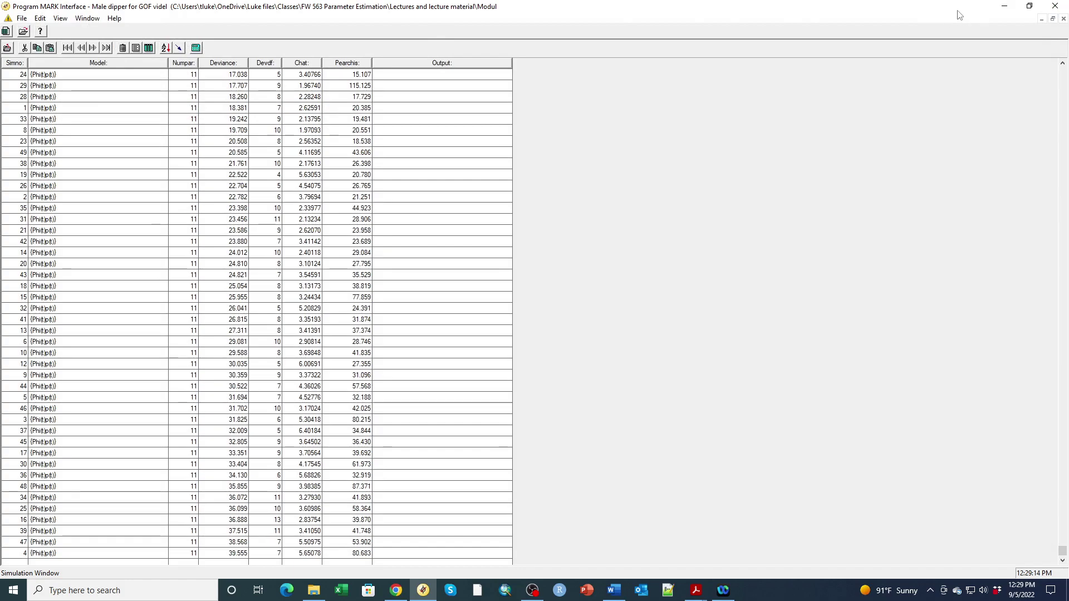
{"action": "left_click", "coordinate": [1056, 5]}
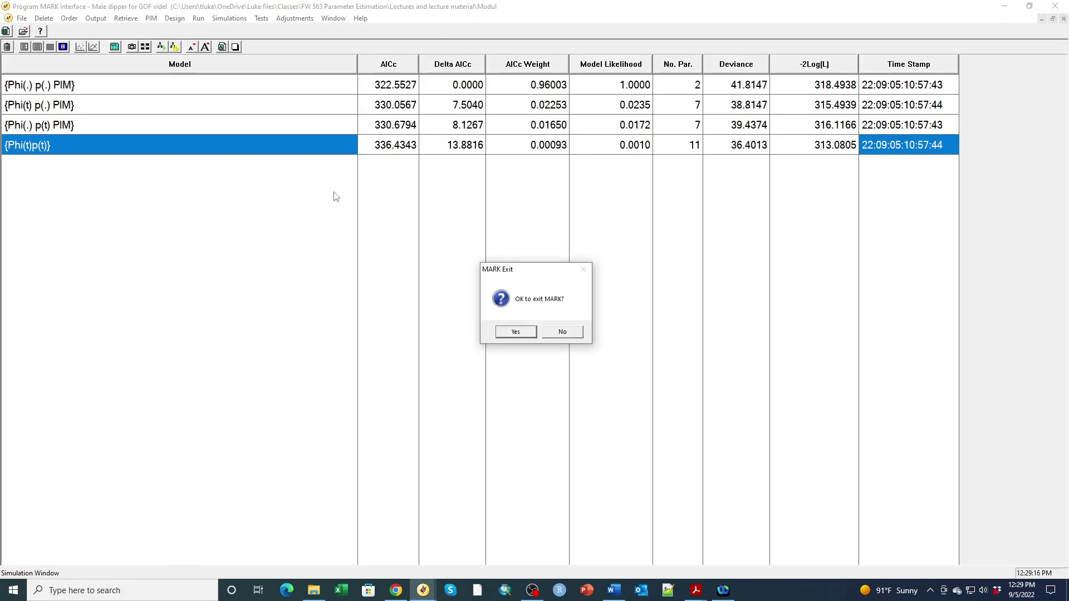
{"action": "left_click", "coordinate": [561, 332]}
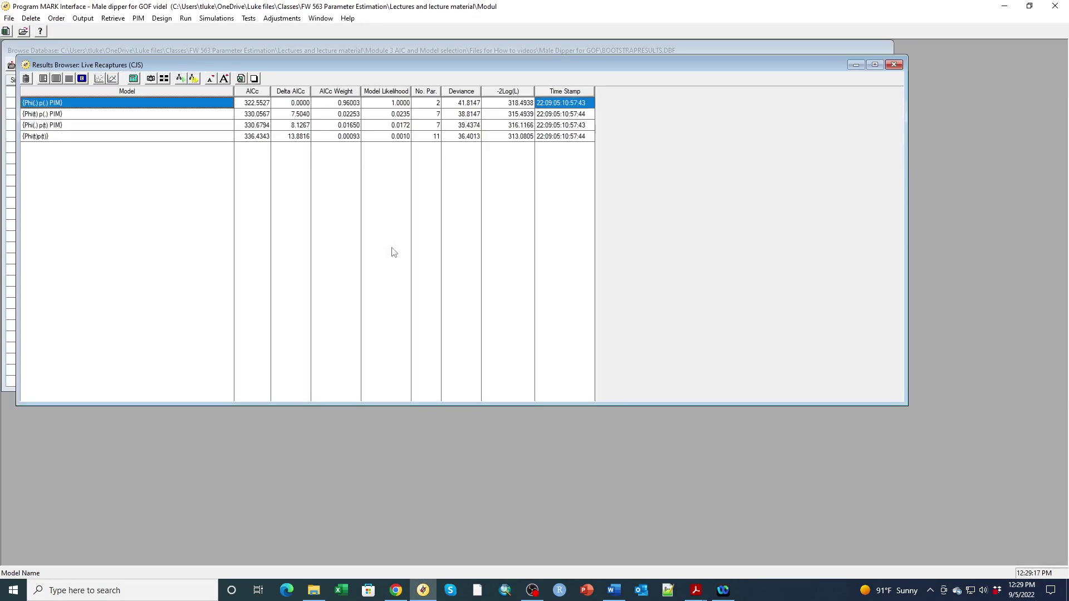
Start a median c-hat estimation for the {Phi(t)p(t)} model and set its upper bound to 3.0
{"action": "left_click", "coordinate": [93, 137]}
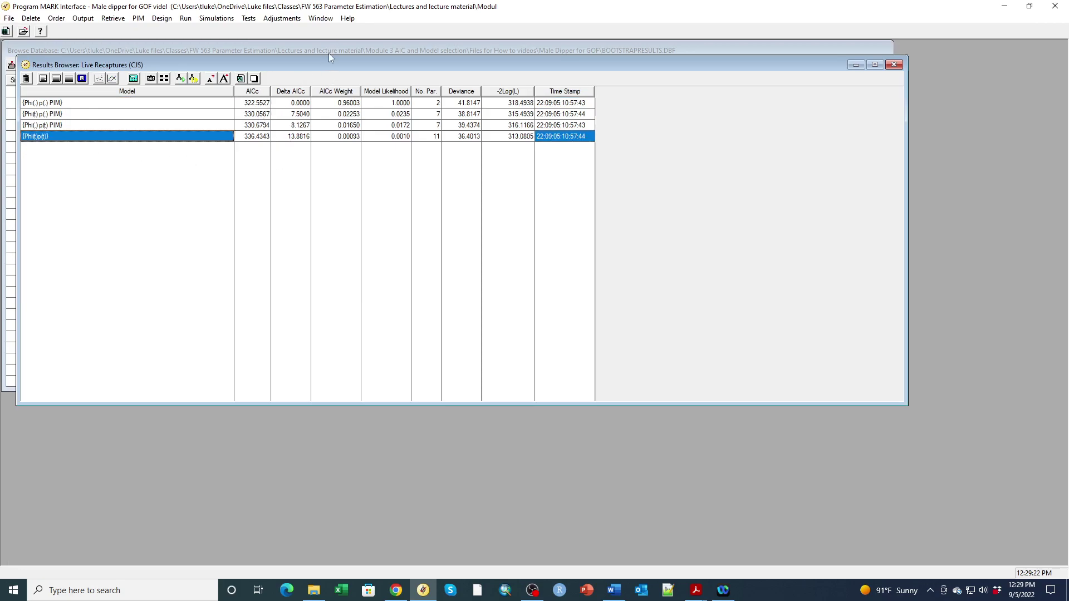
{"action": "left_click", "coordinate": [245, 20]}
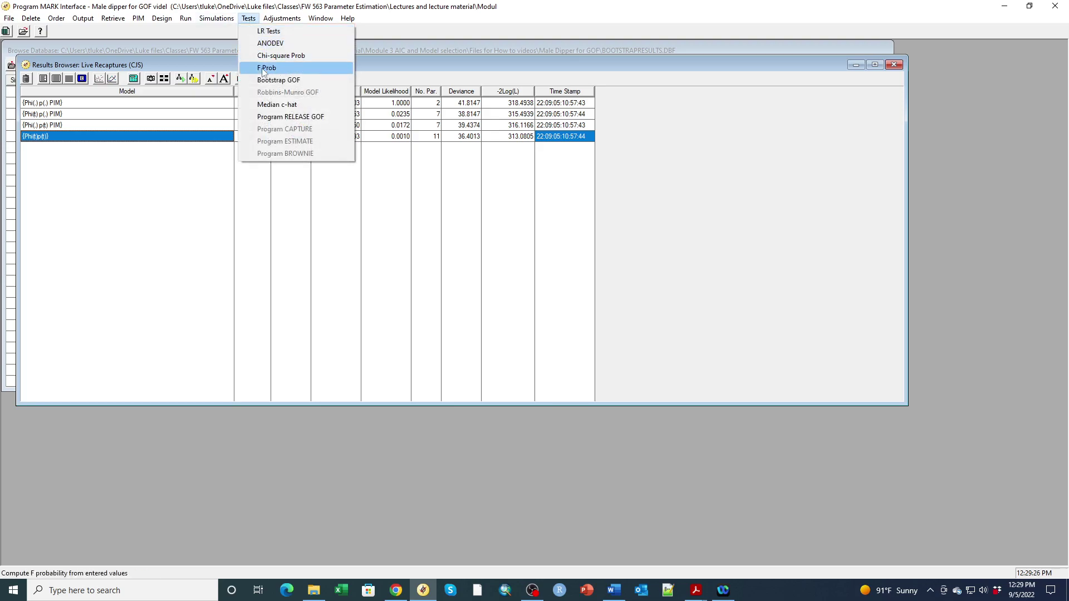
{"action": "left_click", "coordinate": [273, 105]}
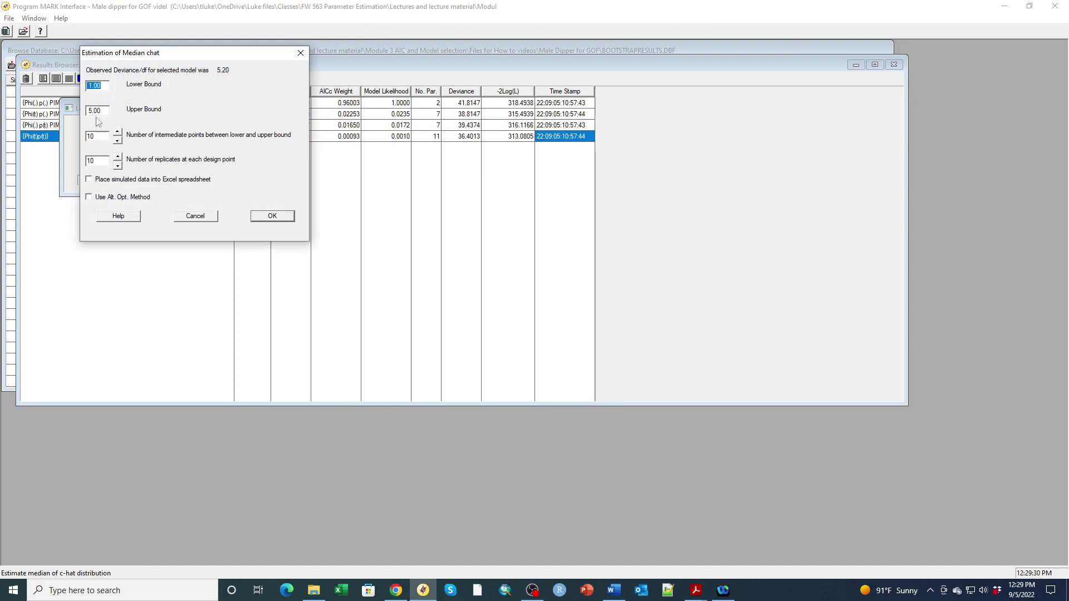
{"action": "left_click_drag", "start_coordinate": [88, 110], "coordinate": [81, 112]}
{"action": "type", "text": "3."}
{"action": "type", "text": "5"}
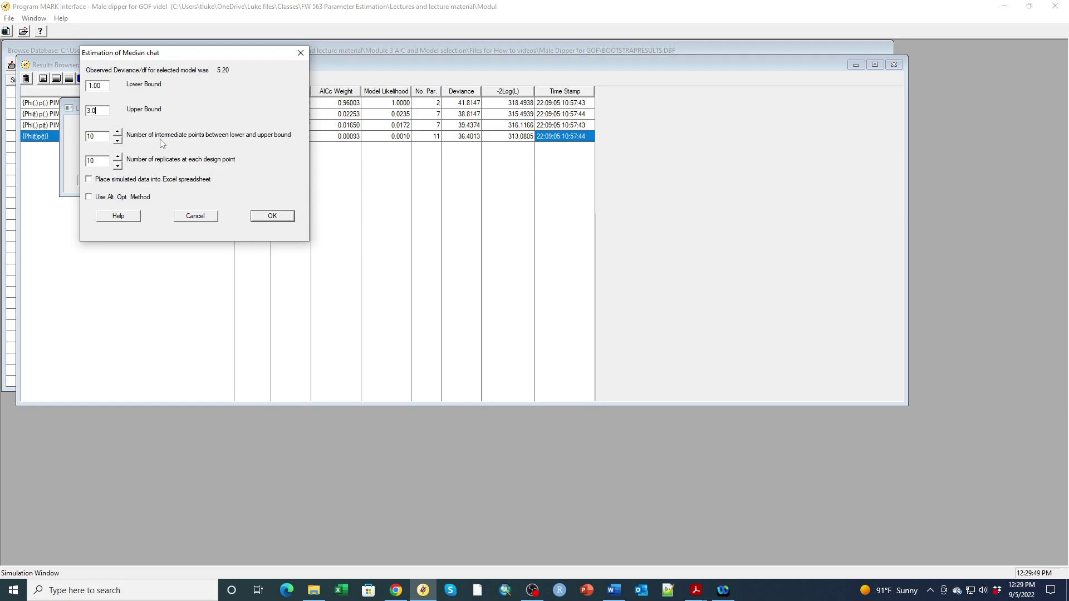
Run the median c-hat estimation with 6 intermediate points, 20 replicates at each design point, and simulated data placed into an Excel spreadsheet
{"action": "double_click", "coordinate": [102, 137]}
{"action": "left_click", "coordinate": [117, 142]}
{"action": "left_click", "coordinate": [118, 142]}
{"action": "left_click", "coordinate": [117, 142]}
{"action": "left_click", "coordinate": [117, 142]}
{"action": "left_click", "coordinate": [117, 158]}
{"action": "left_click", "coordinate": [117, 158]}
{"action": "left_click", "coordinate": [117, 157]}
{"action": "left_click", "coordinate": [117, 158]}
{"action": "left_click", "coordinate": [118, 158]}
{"action": "left_click", "coordinate": [92, 184]}
{"action": "left_click", "coordinate": [273, 216]}
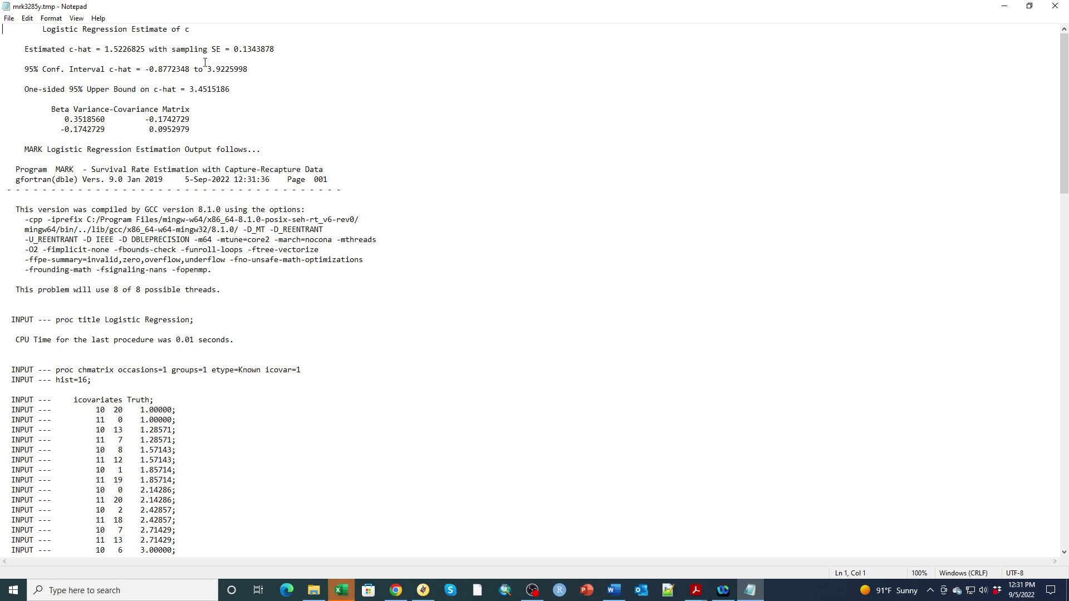
Examine the estimated c-hat and sampling SE in the output, close it, and switch to the Excel workbook of simulated data
{"action": "left_click_drag", "start_coordinate": [281, 49], "coordinate": [2, 49]}
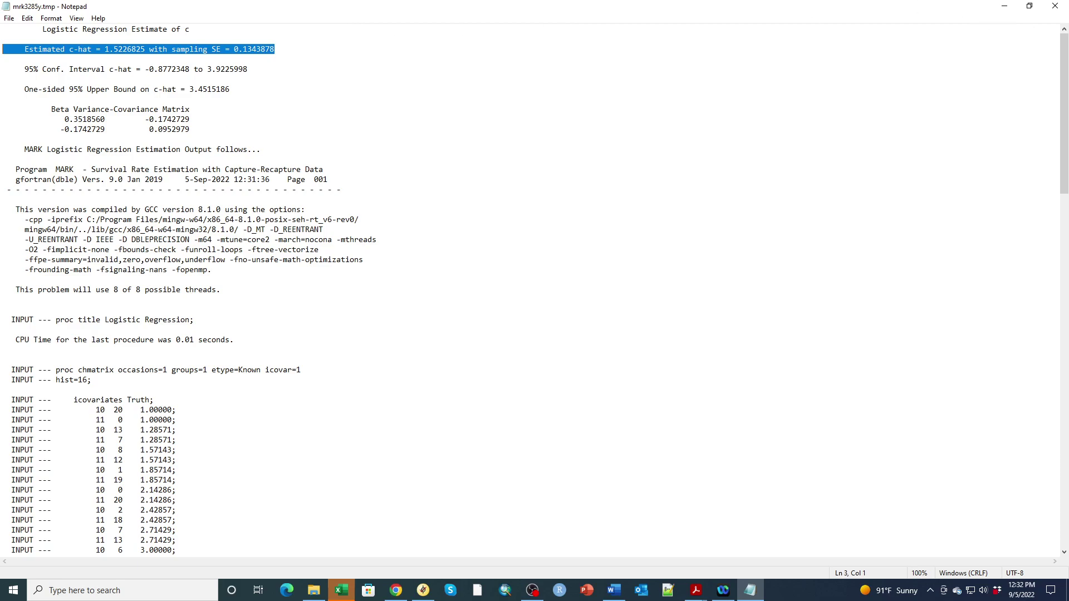
{"action": "left_click", "coordinate": [1055, 7]}
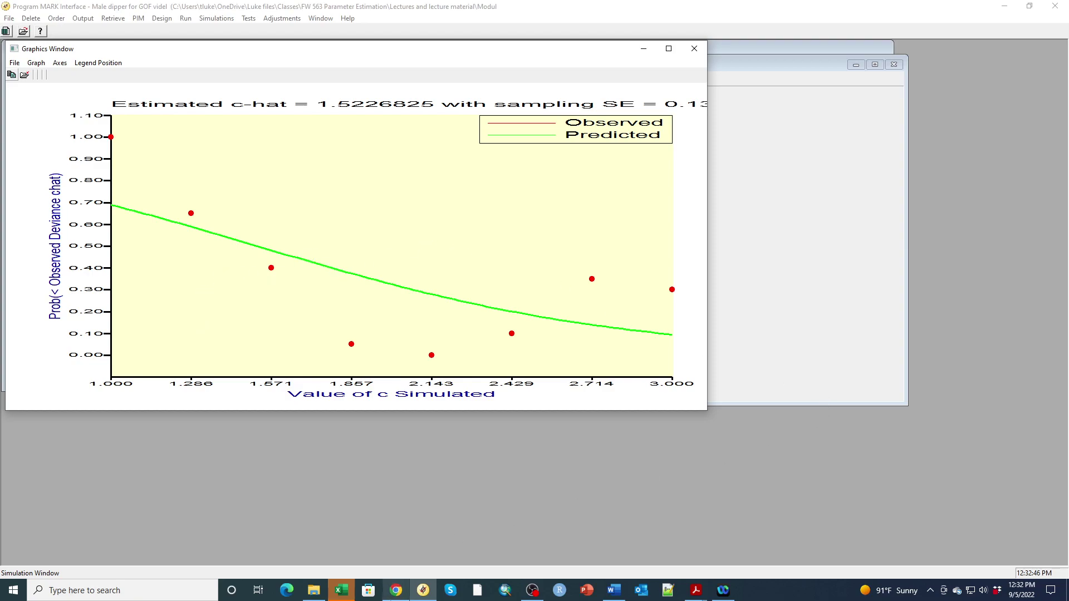
{"action": "left_click", "coordinate": [342, 591]}
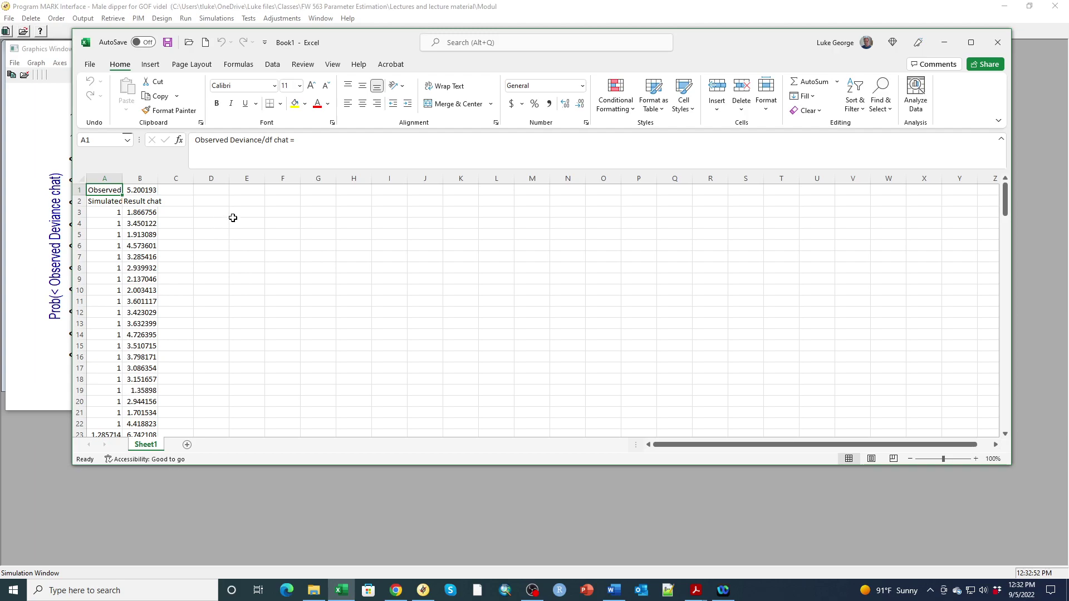
{"action": "left_click", "coordinate": [971, 43]}
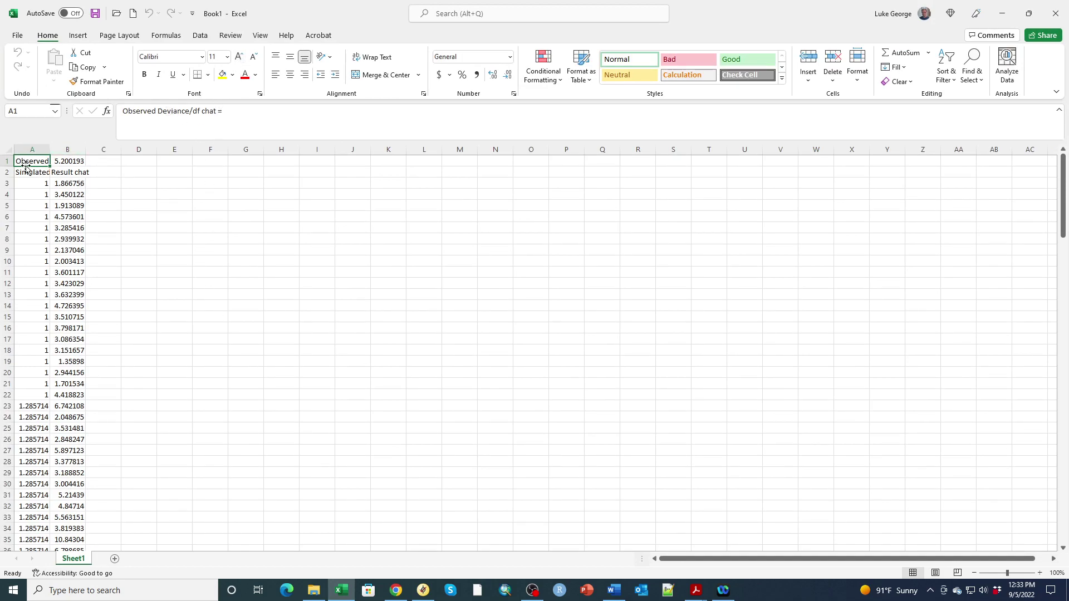
Move the observed deviance/df c-hat label from A1 to G2 and its value from B1 to D1
{"action": "left_click_drag", "start_coordinate": [23, 166], "coordinate": [258, 170]}
{"action": "left_click", "coordinate": [72, 162]}
{"action": "left_click_drag", "start_coordinate": [72, 166], "coordinate": [128, 166]}
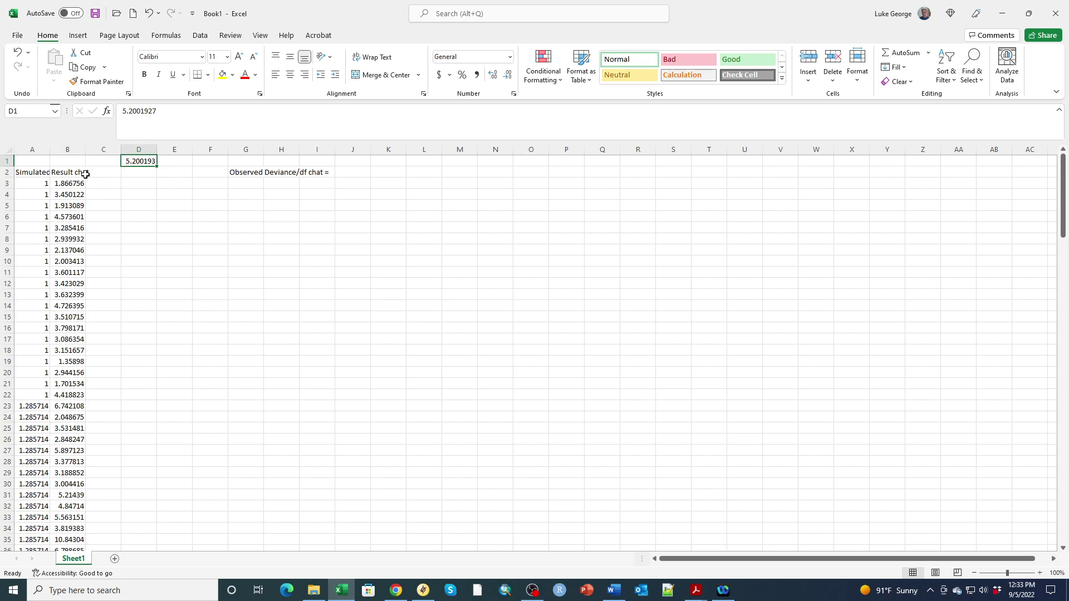
Enlarge the font of columns A and B to 18 and widen both columns to fit their contents
{"action": "left_click_drag", "start_coordinate": [29, 150], "coordinate": [69, 150]}
{"action": "left_click", "coordinate": [238, 56]}
{"action": "left_click", "coordinate": [238, 56]}
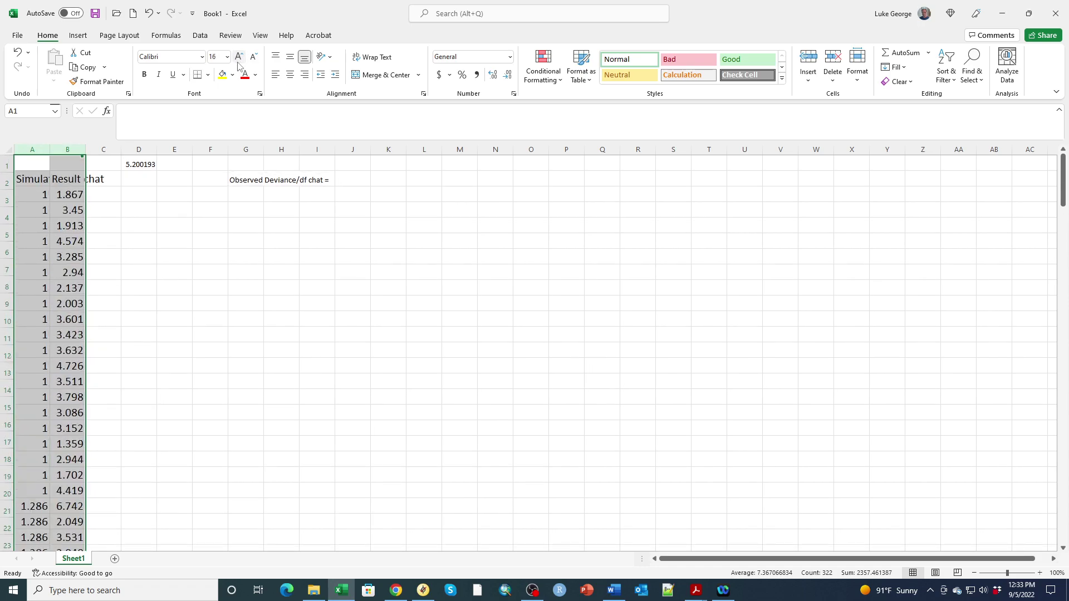
{"action": "left_click", "coordinate": [239, 56]}
{"action": "left_click_drag", "start_coordinate": [83, 152], "coordinate": [132, 152]}
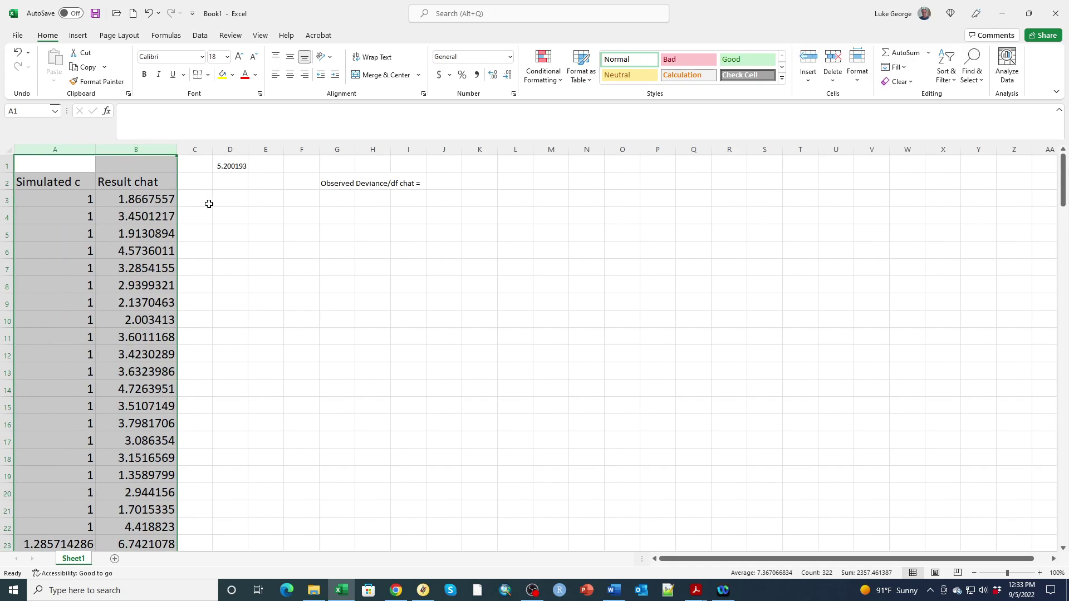
{"action": "left_click", "coordinate": [225, 218]}
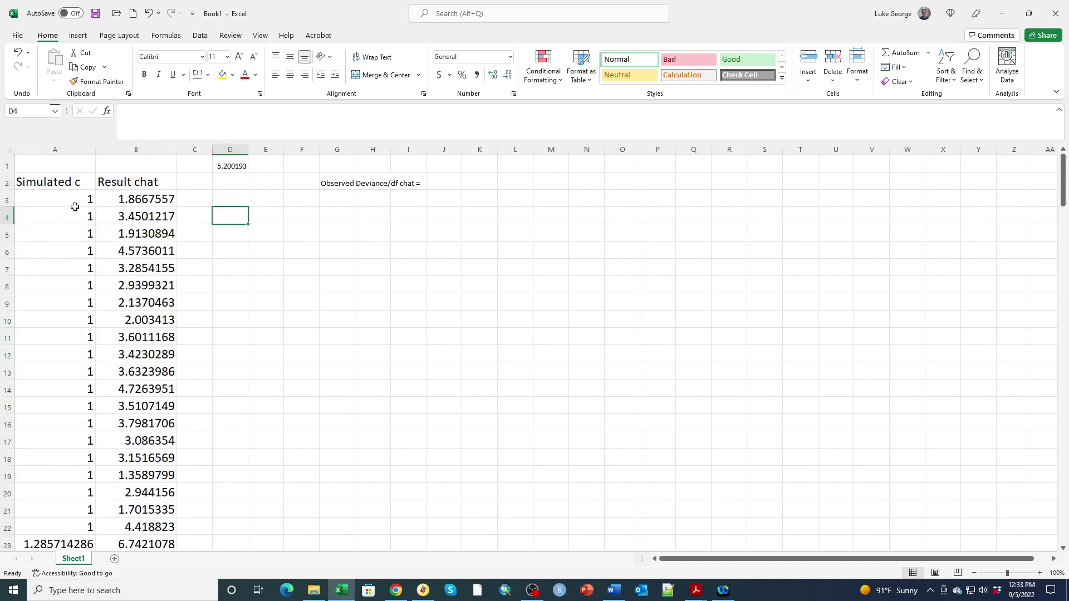
Examine the resulting c-hat values in column B for the replicates simulated with c equal to 1
{"action": "left_click", "coordinate": [147, 200]}
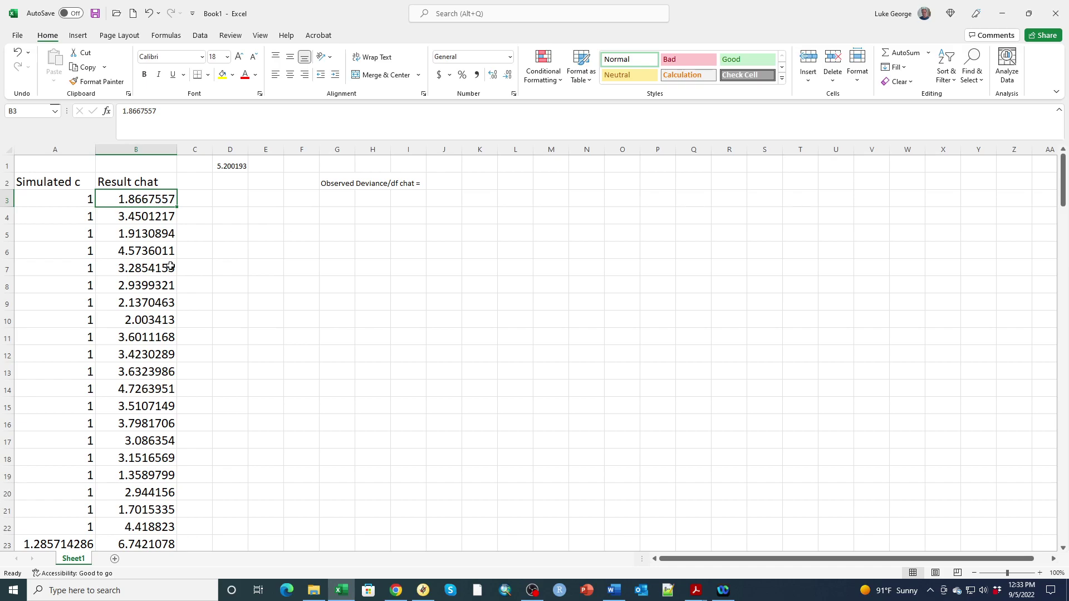
{"action": "scroll", "coordinate": [158, 216], "scroll_direction": "down", "scroll_amount": 6}
{"action": "scroll", "coordinate": [158, 217], "scroll_direction": "up", "scroll_amount": 3}
{"action": "scroll", "coordinate": [158, 216], "scroll_direction": "up", "scroll_amount": 3}
{"action": "scroll", "coordinate": [152, 475], "scroll_direction": "down", "scroll_amount": 1}
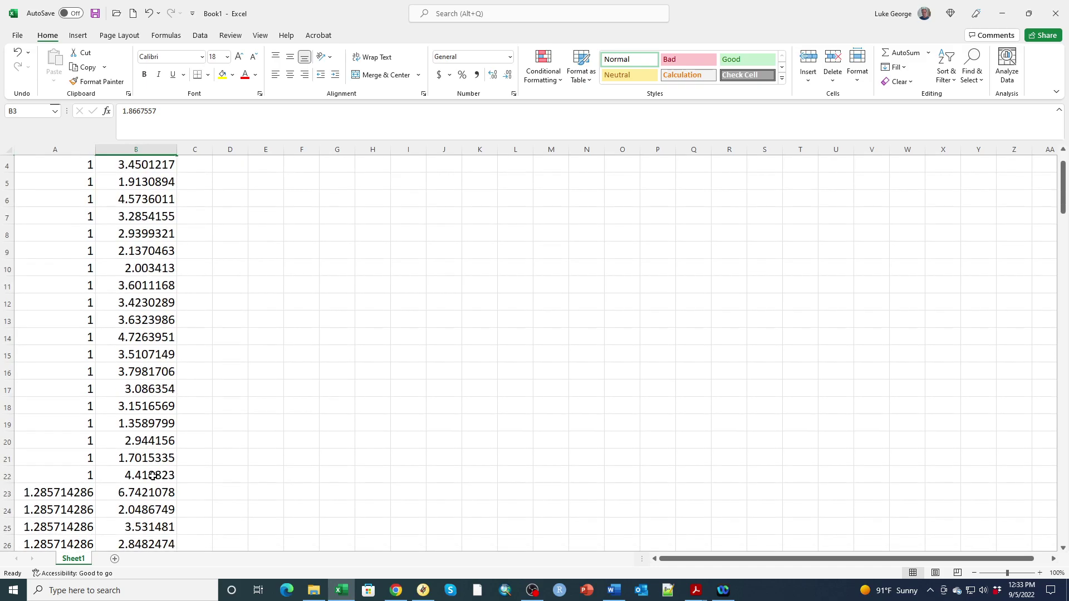
{"action": "scroll", "coordinate": [153, 477], "scroll_direction": "down", "scroll_amount": 1}
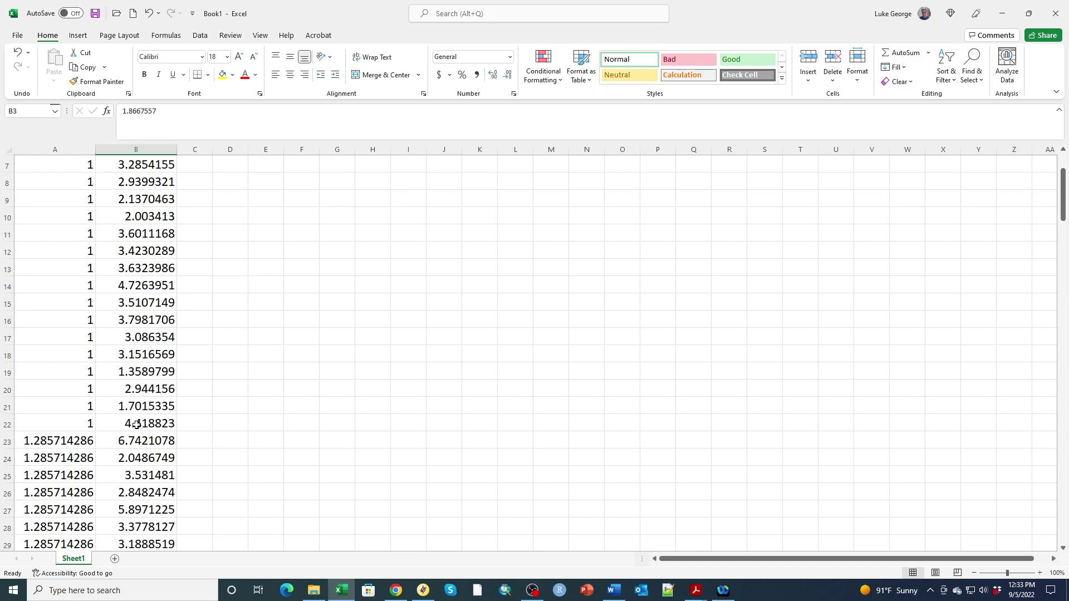
{"action": "scroll", "coordinate": [136, 424], "scroll_direction": "up", "scroll_amount": 2}
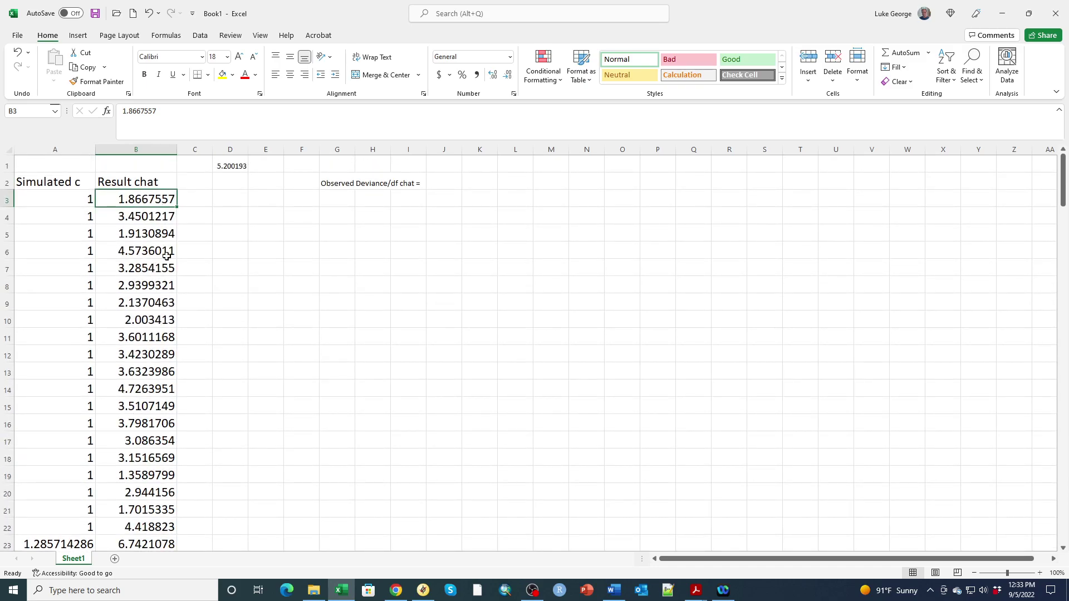
Enter =COUNTIF(B3:B22,"<"&$D$1) in C22 to count the simulated c-hat values below the observed c-hat
{"action": "scroll", "coordinate": [170, 250], "scroll_direction": "down", "scroll_amount": 3}
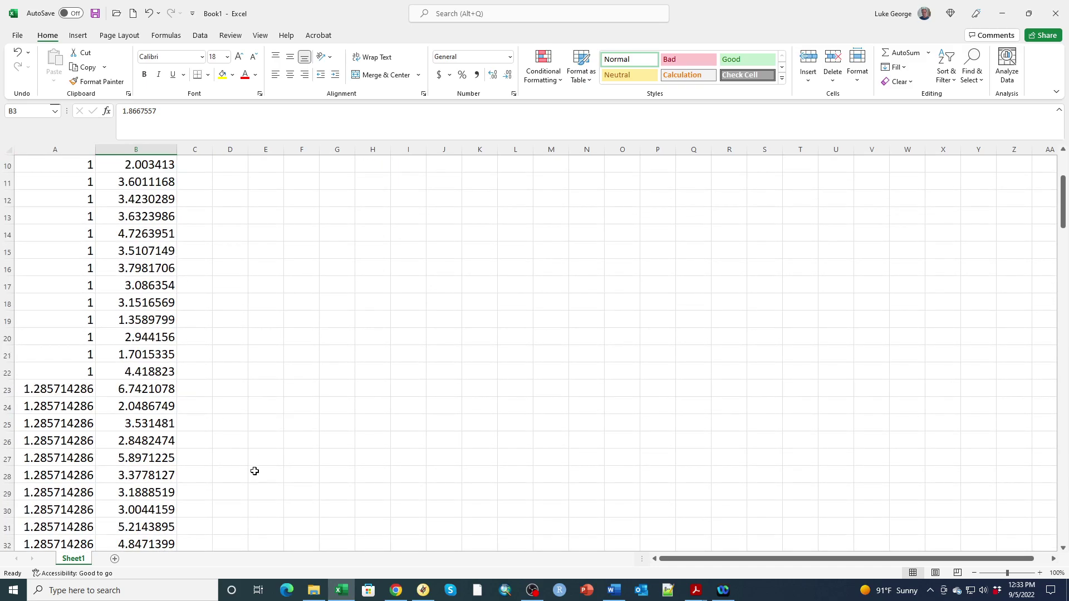
{"action": "left_click", "coordinate": [202, 372]}
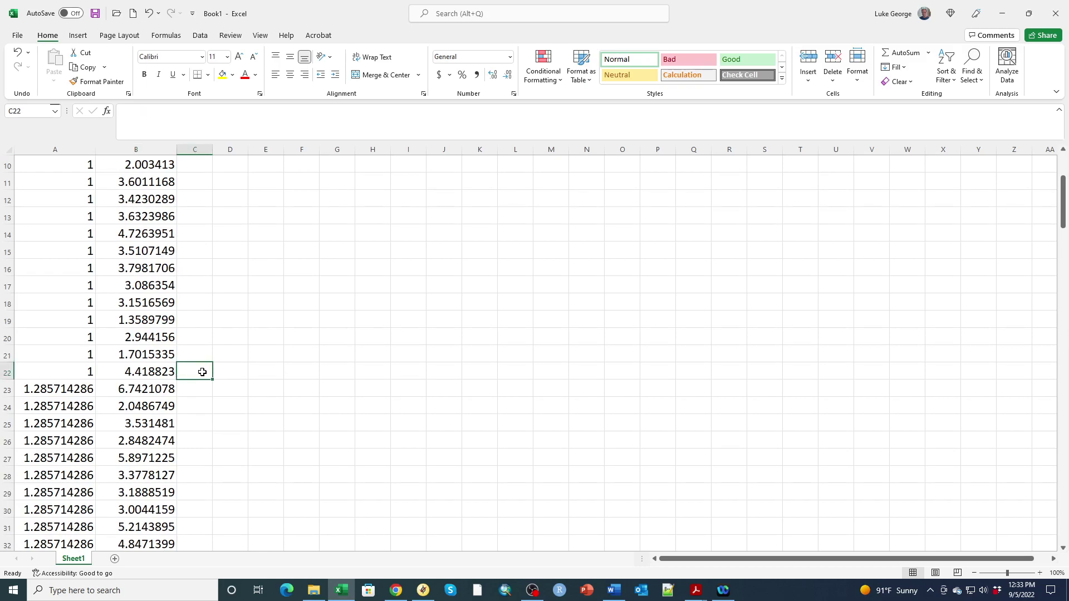
{"action": "type", "text": "="}
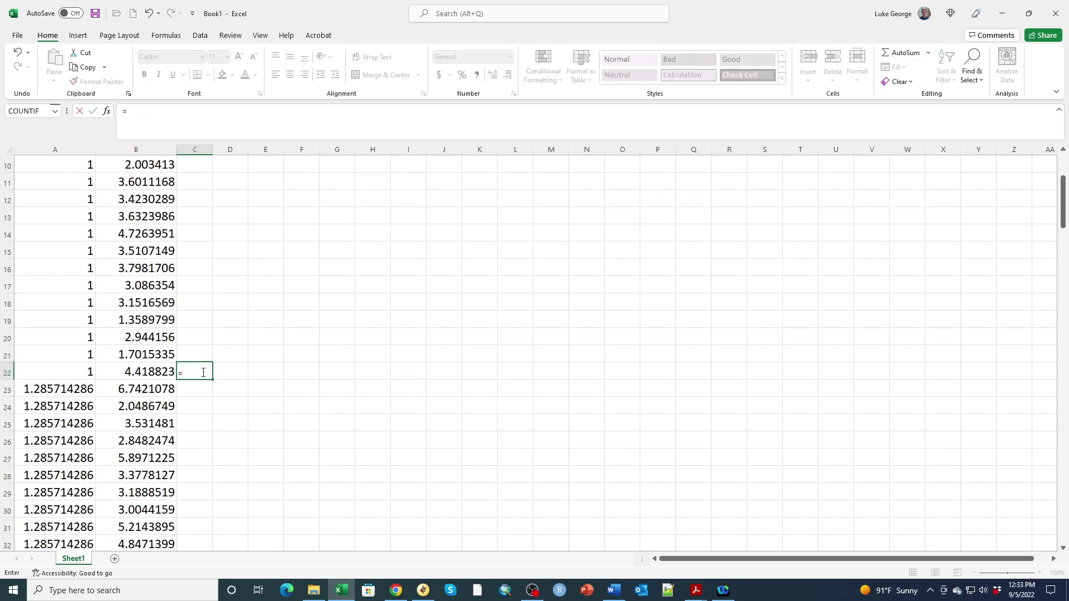
{"action": "type", "text": "co"}
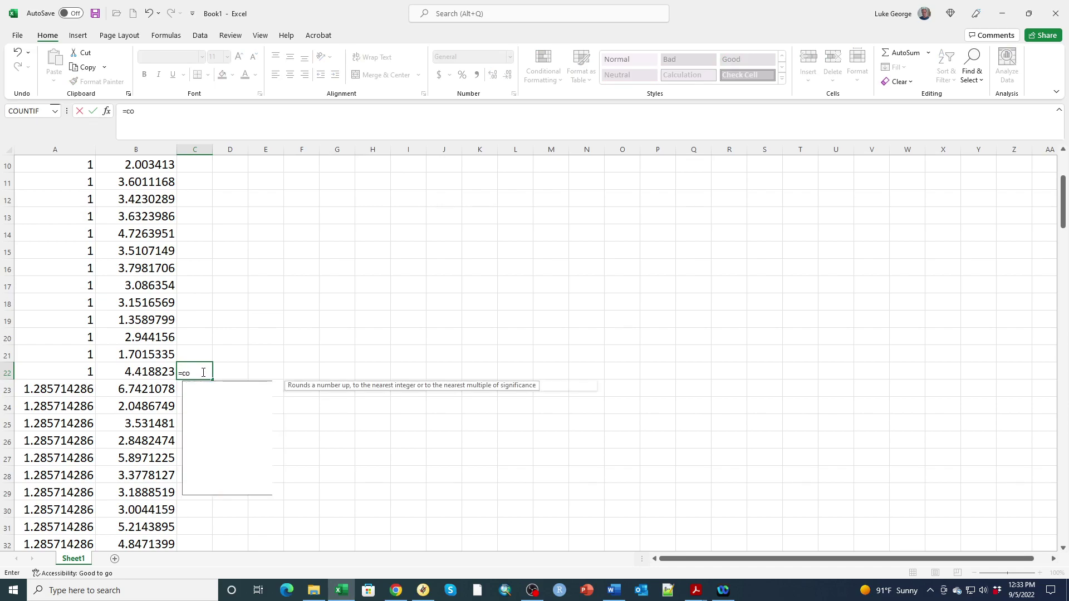
{"action": "type", "text": "untif"}
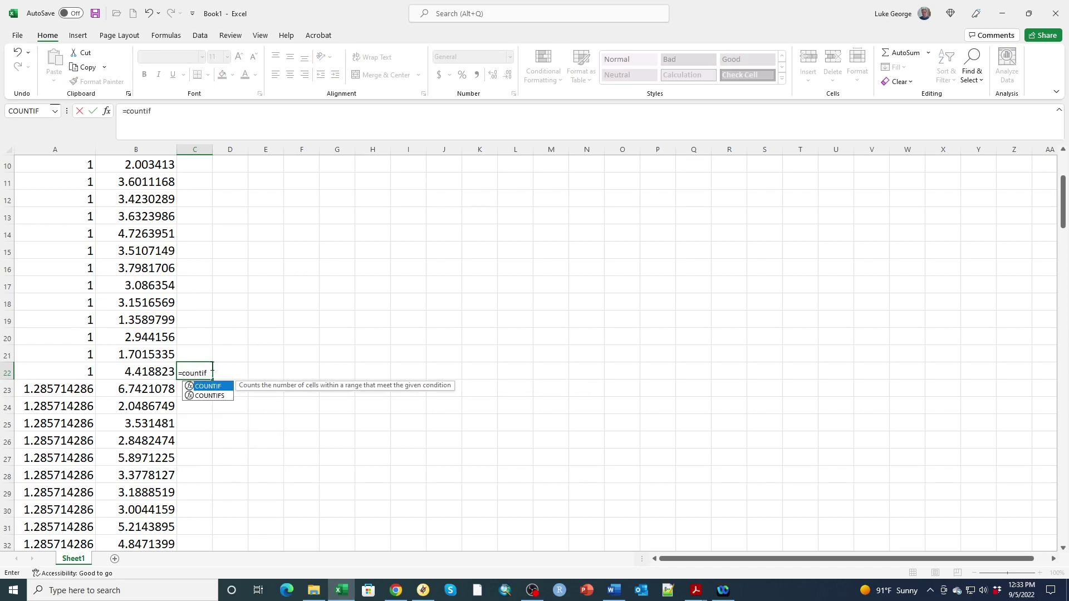
{"action": "double_click", "coordinate": [215, 387]}
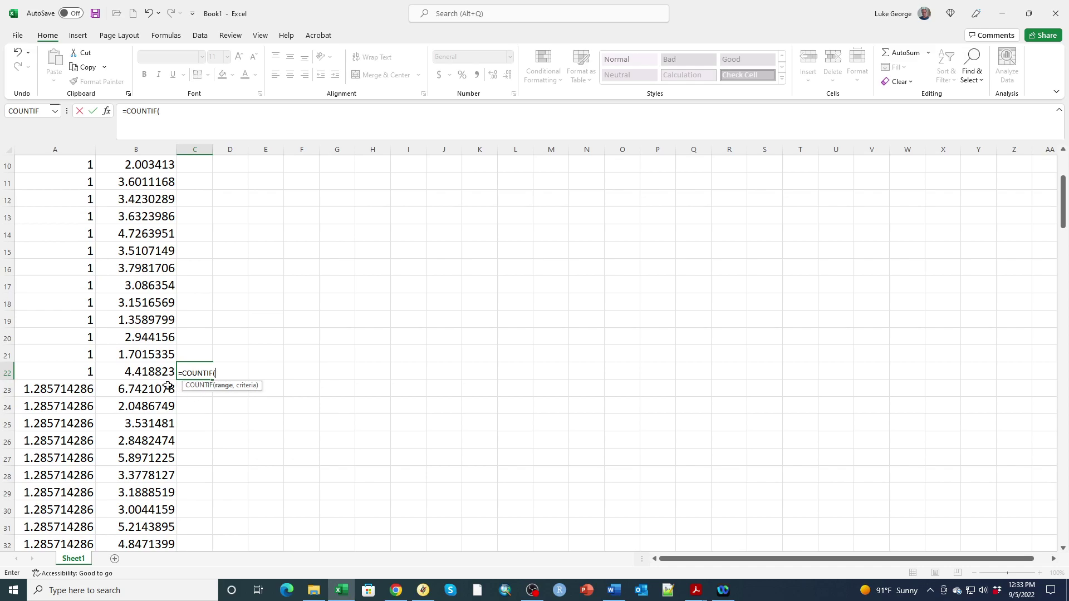
{"action": "left_click_drag", "start_coordinate": [151, 373], "coordinate": [145, 196]}
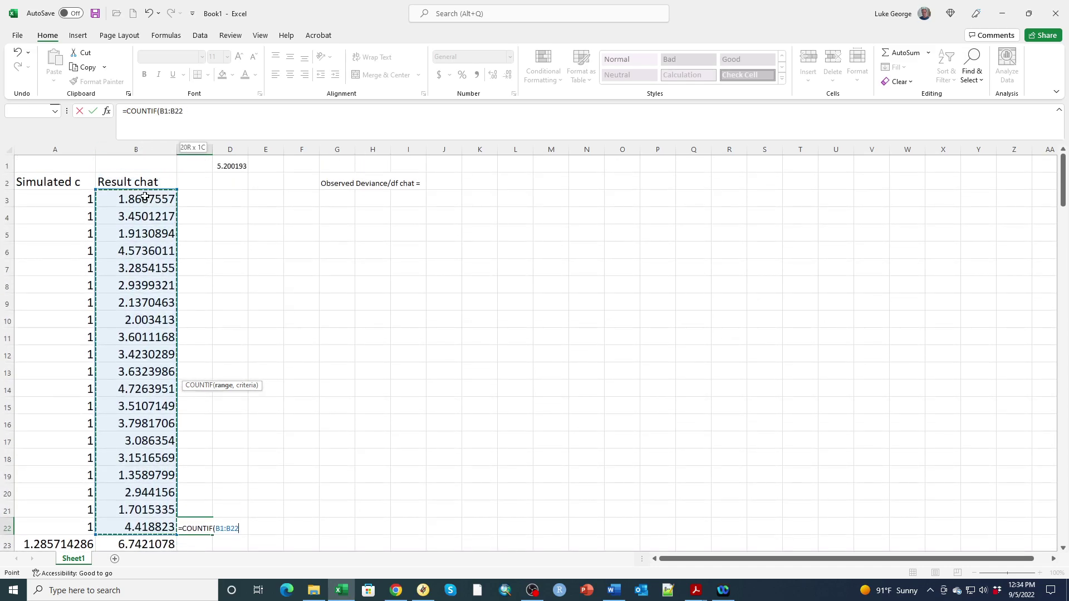
{"action": "type", "text": ",\"<\"&"}
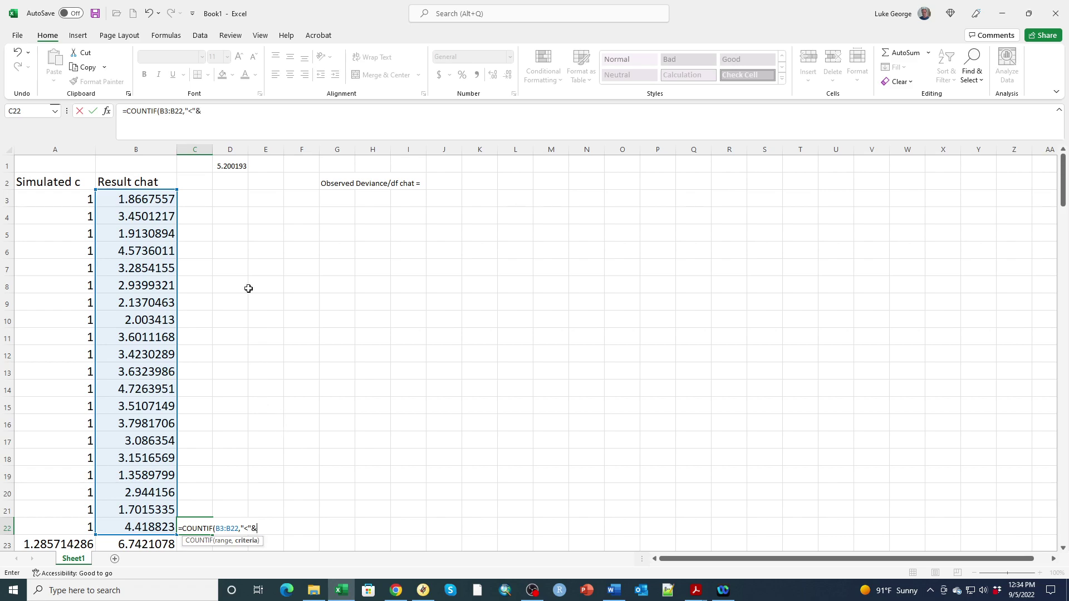
{"action": "left_click", "coordinate": [230, 166]}
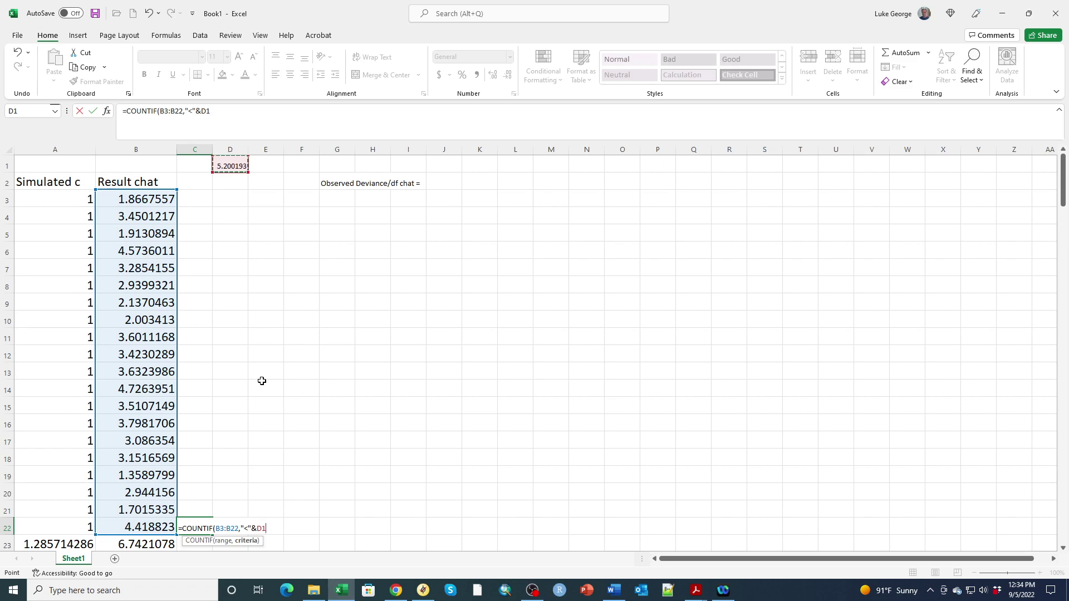
{"action": "type", "text": ")"}
{"action": "left_click", "coordinate": [261, 528]}
{"action": "key", "text": "F4"}
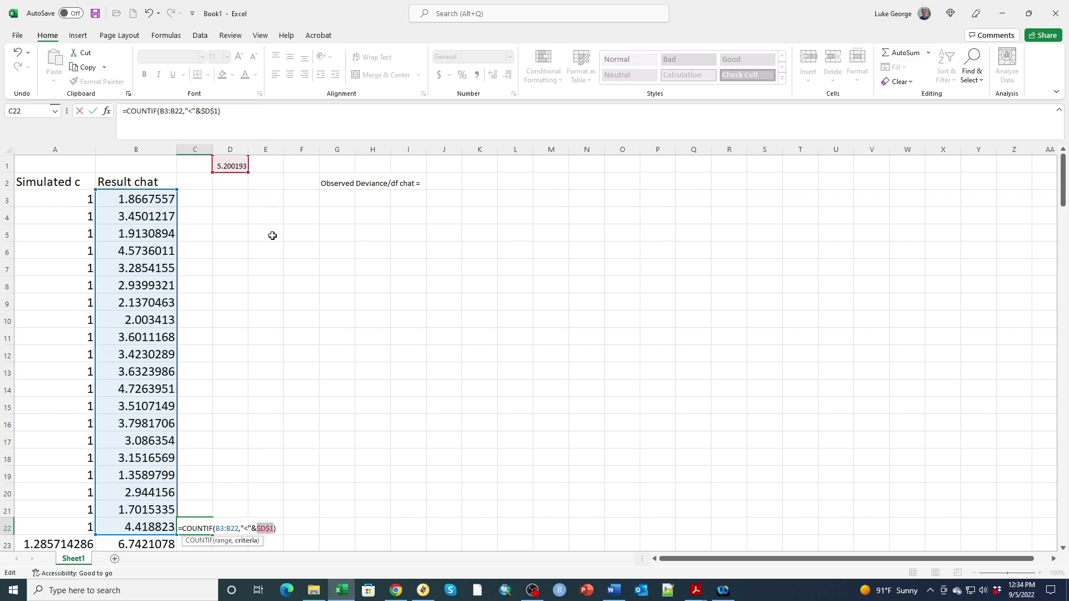
{"action": "key", "text": "Return"}
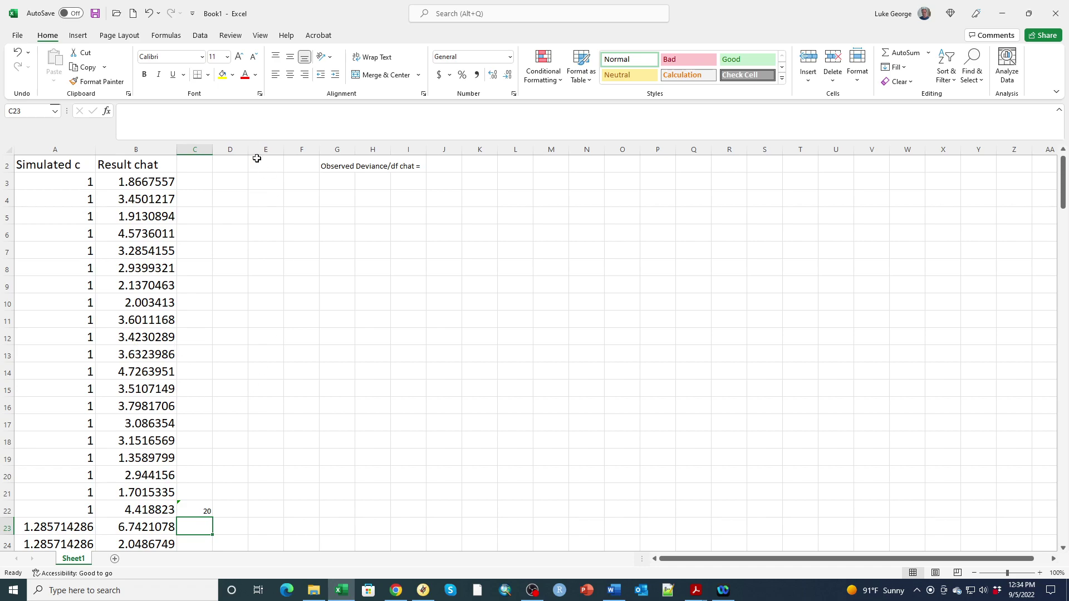
Switch to Program MARK to examine the observed probability at a simulated c of 1.000 in the graph, and return to the Excel workbook
{"action": "scroll", "coordinate": [255, 253], "scroll_direction": "up", "scroll_amount": 1}
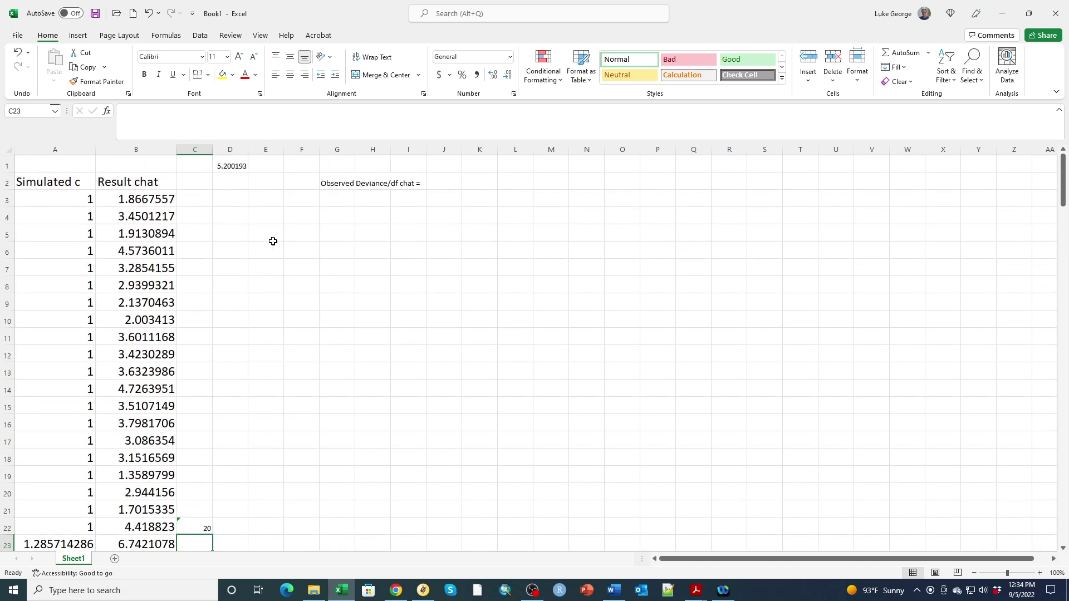
{"action": "left_click", "coordinate": [1003, 14]}
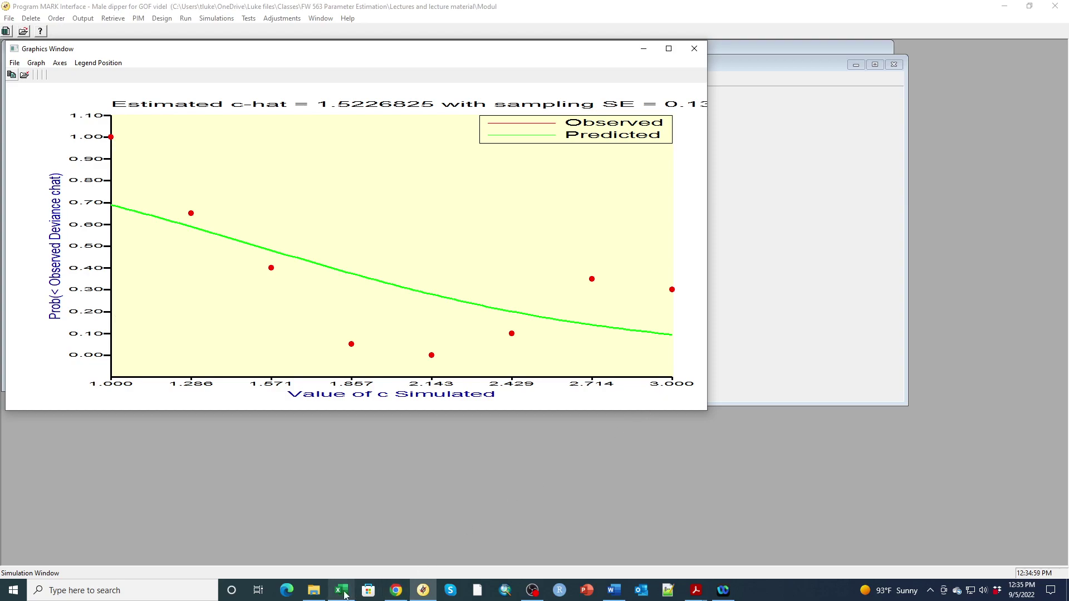
{"action": "mouse_move", "coordinate": [343, 599]}
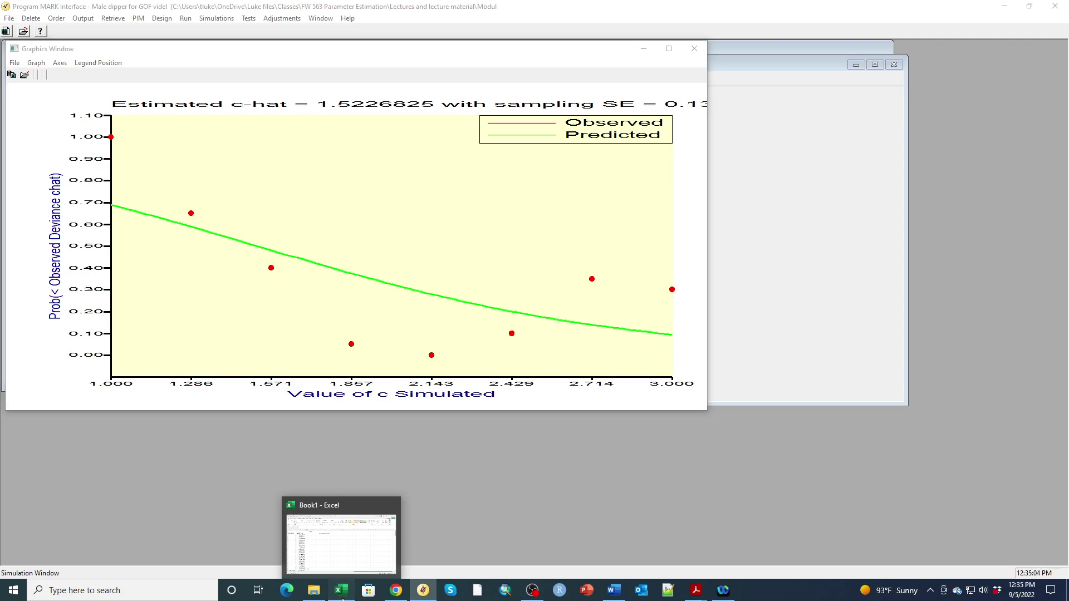
{"action": "left_click", "coordinate": [343, 599]}
Copy the COUNTIF formula from C22 to C42 for the replicates simulated with c of 1.285714286 and examine the values it covers
{"action": "scroll", "coordinate": [284, 307], "scroll_direction": "down", "scroll_amount": 3}
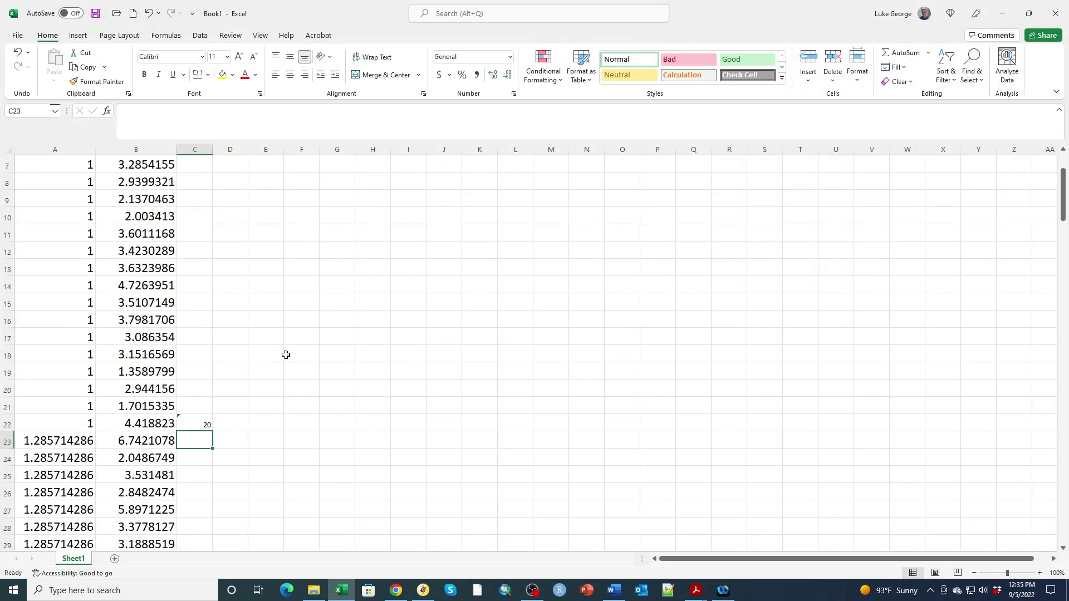
{"action": "left_click", "coordinate": [199, 373]}
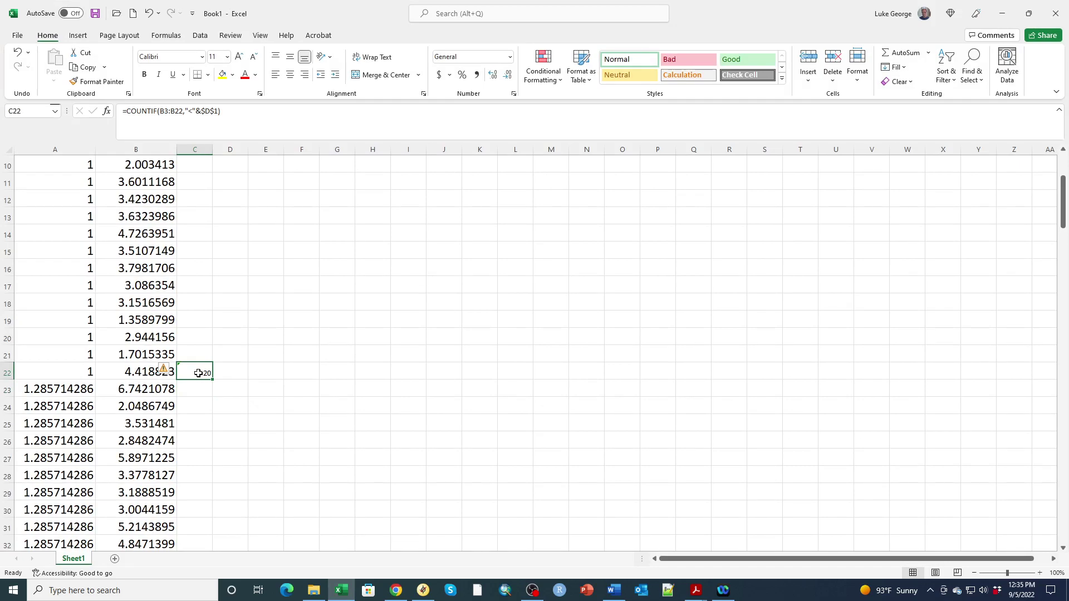
{"action": "key", "text": "ctrl+c"}
{"action": "scroll", "coordinate": [198, 373], "scroll_direction": "down", "scroll_amount": 5}
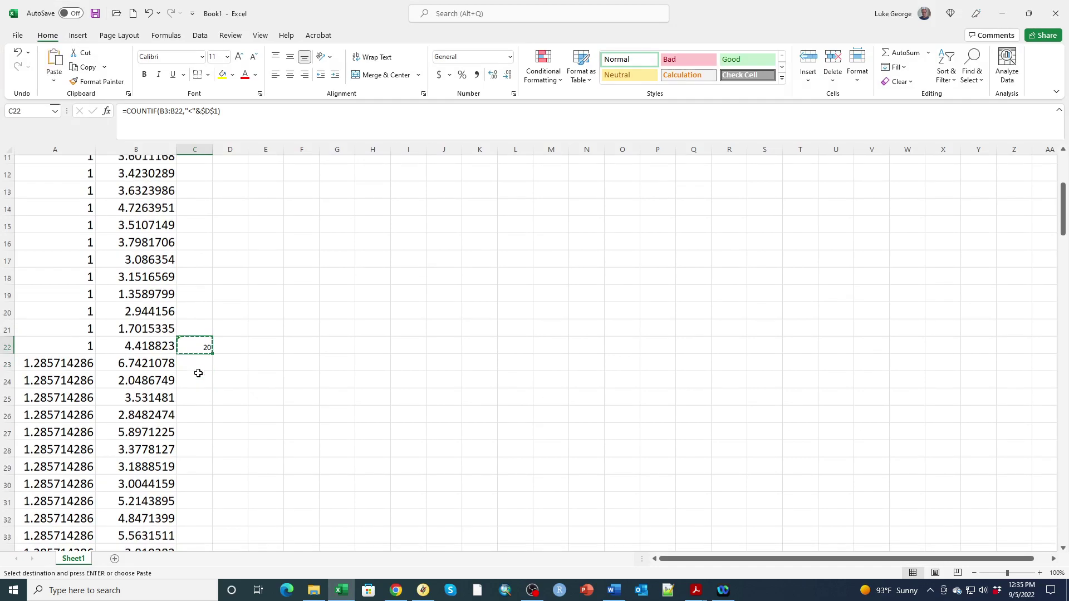
{"action": "scroll", "coordinate": [199, 374], "scroll_direction": "down", "scroll_amount": 4}
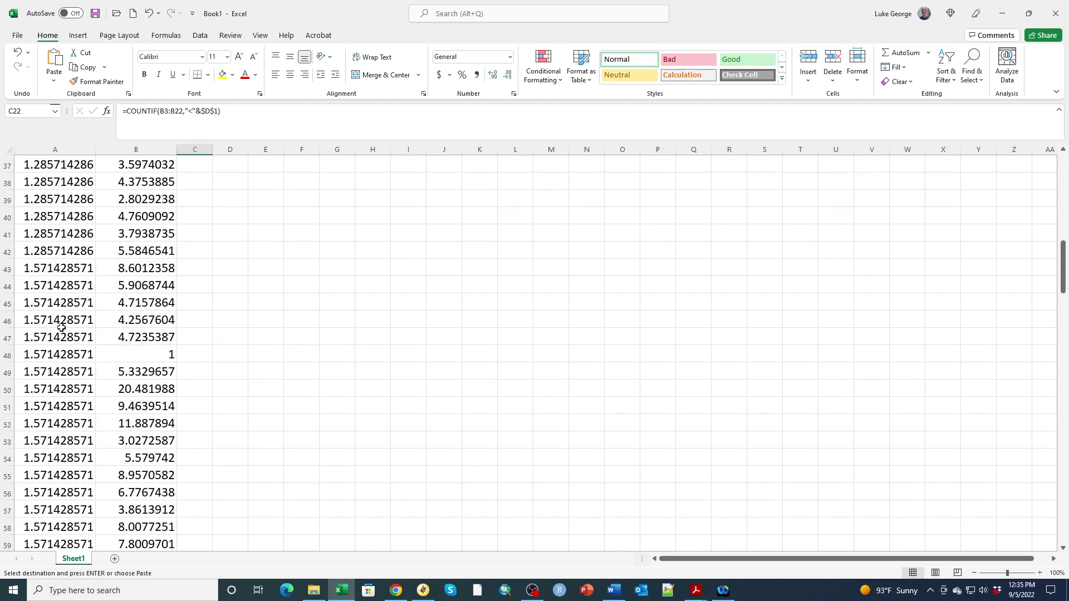
{"action": "scroll", "coordinate": [62, 279], "scroll_direction": "up", "scroll_amount": 1}
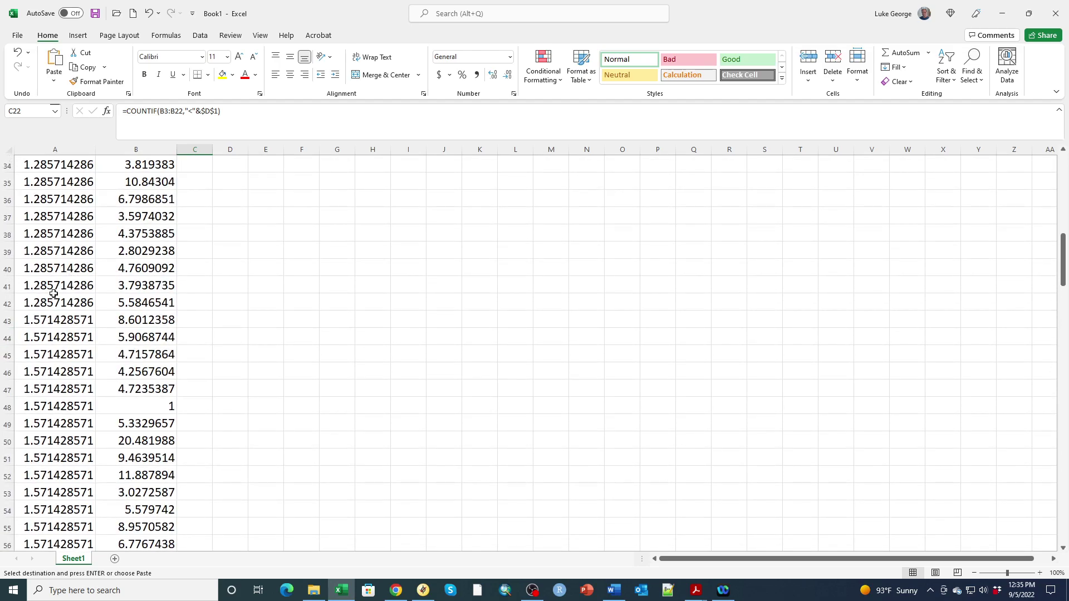
{"action": "left_click", "coordinate": [194, 303]}
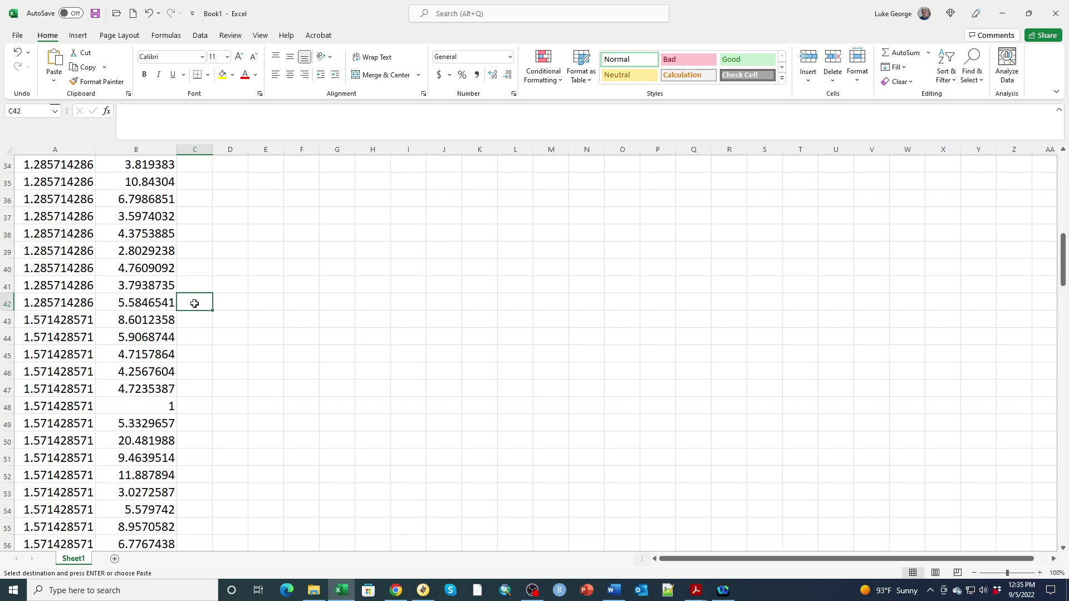
{"action": "key", "text": "ctrl+v"}
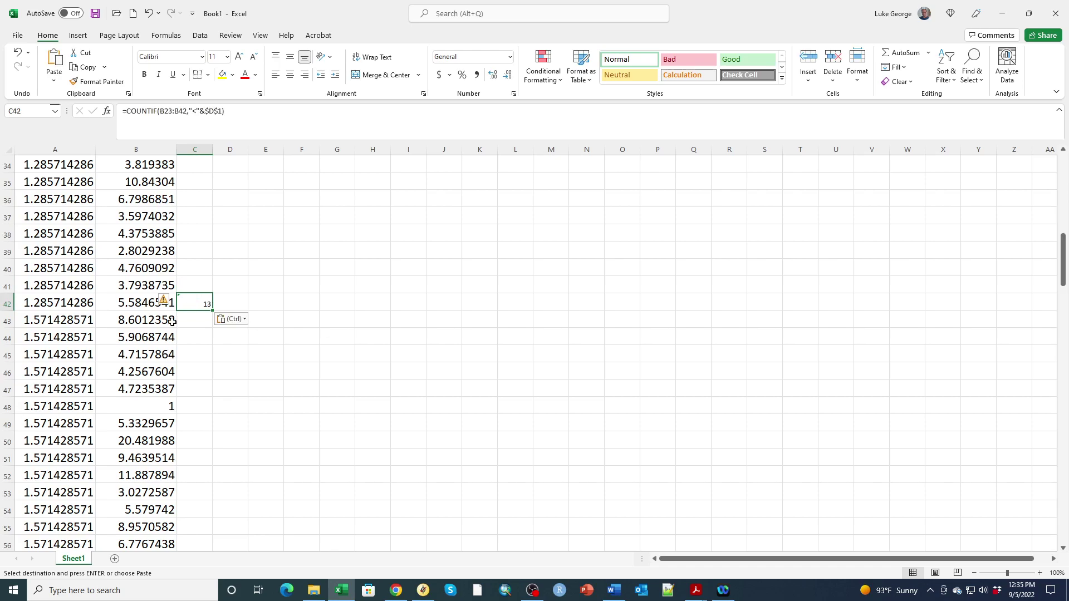
{"action": "scroll", "coordinate": [202, 346], "scroll_direction": "up", "scroll_amount": 1}
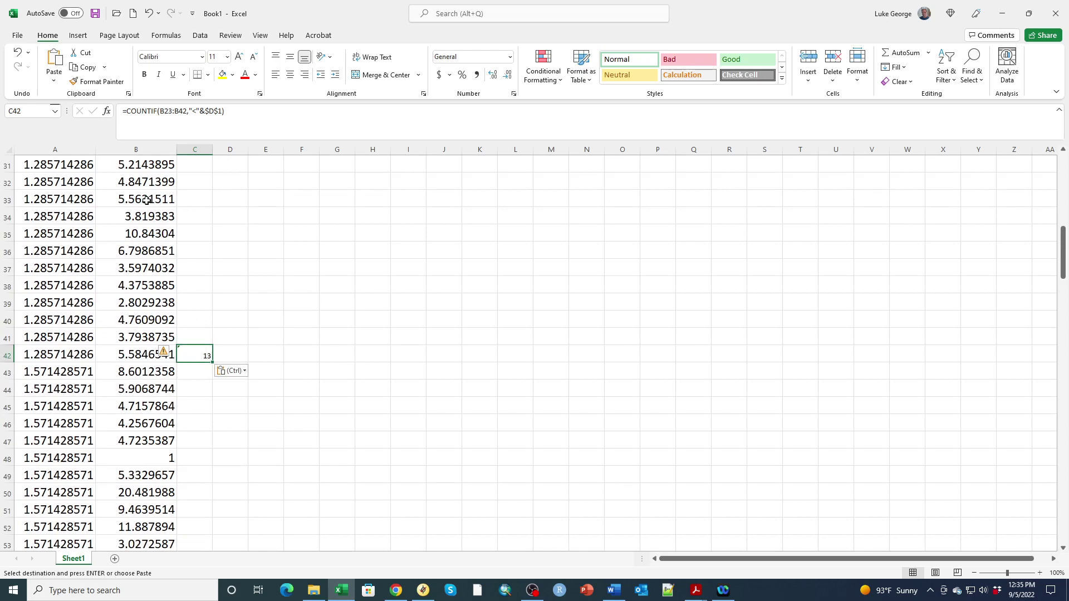
{"action": "left_click", "coordinate": [151, 357]}
{"action": "scroll", "coordinate": [176, 327], "scroll_direction": "up", "scroll_amount": 1}
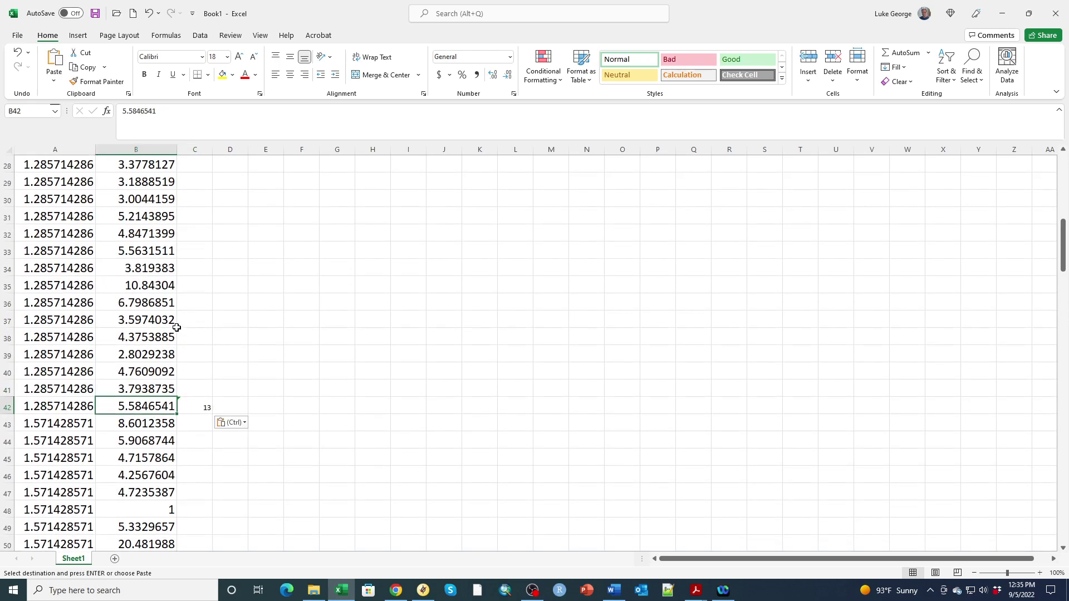
Review the replicates simulated with c of 1.285714286, switch to Program MARK to examine the median c-hat graph, and close the graph
{"action": "scroll", "coordinate": [176, 328], "scroll_direction": "up", "scroll_amount": 1}
{"action": "left_click", "coordinate": [149, 304]}
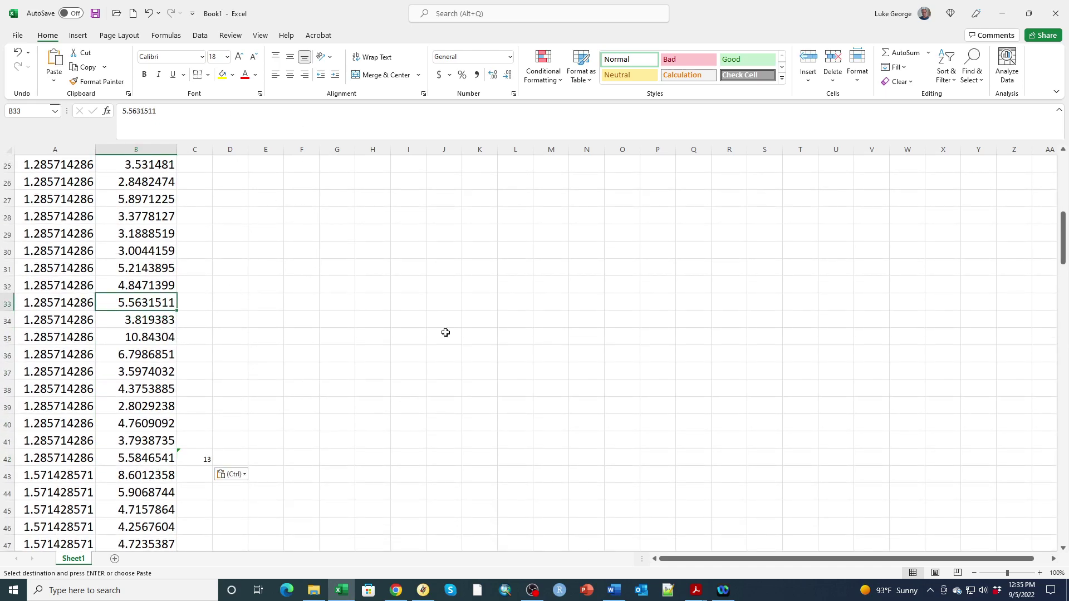
{"action": "left_click", "coordinate": [1002, 13]}
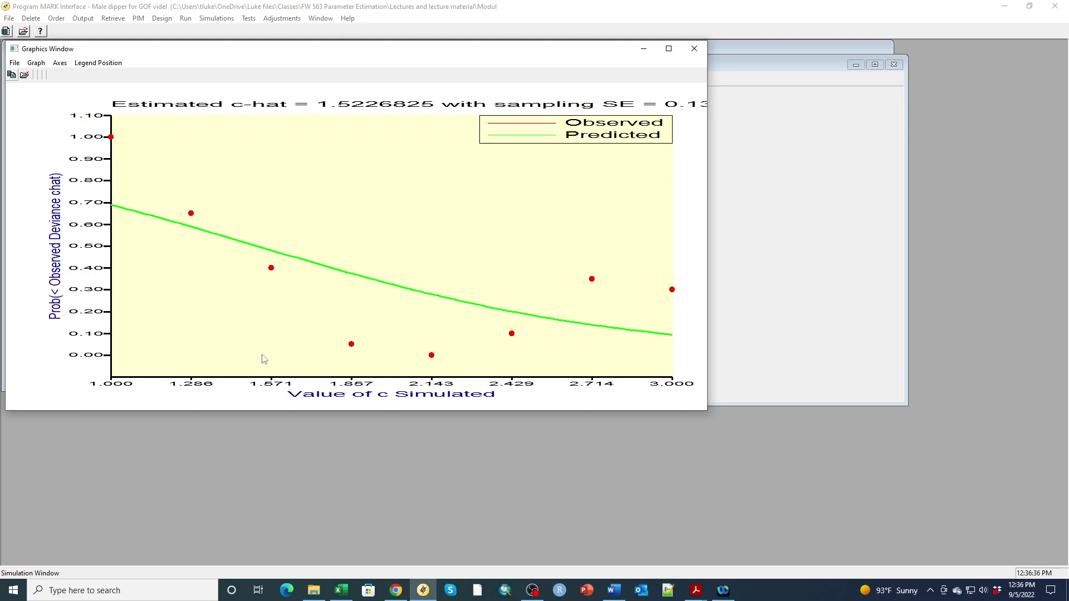
{"action": "left_click", "coordinate": [695, 50]}
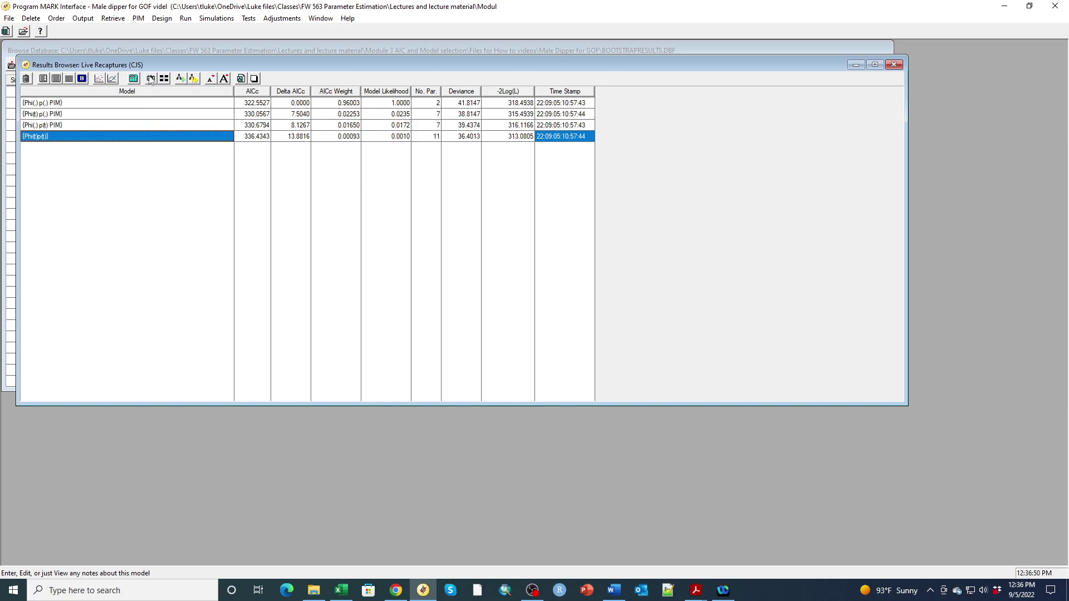
Set c-hat to 1.52 for the model results and check the QAICc weight of the {Phi(.) p(.) PIM} model
{"action": "left_click", "coordinate": [283, 19]}
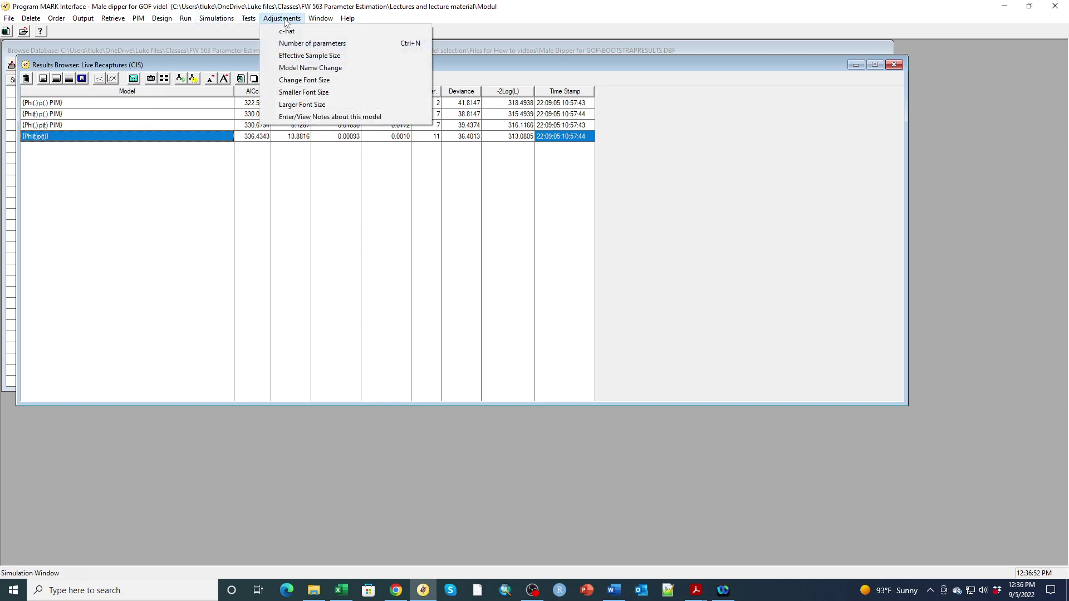
{"action": "left_click", "coordinate": [286, 31]}
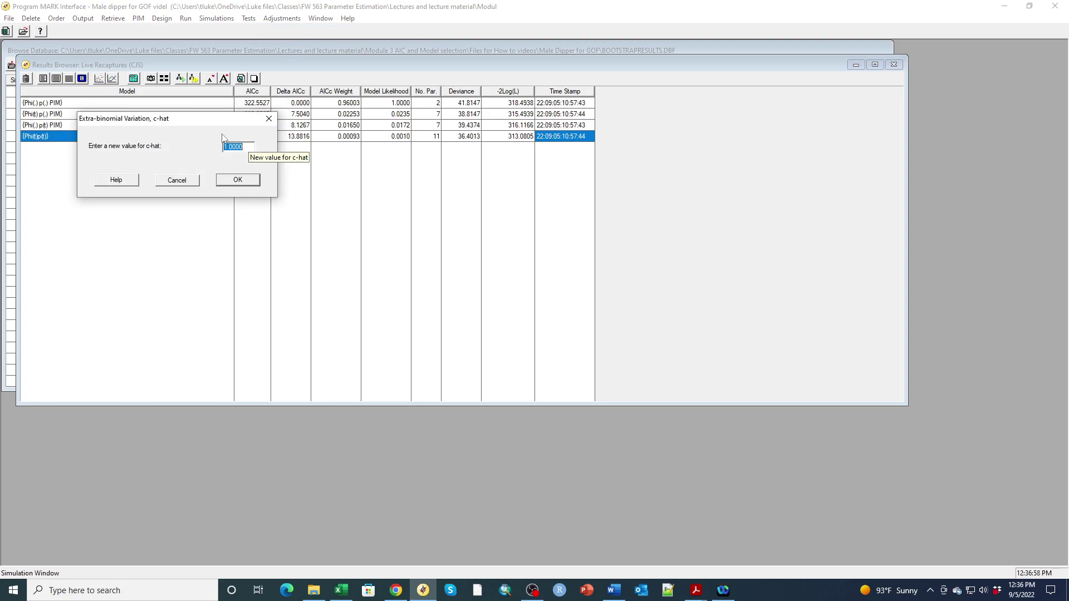
{"action": "left_click_drag", "start_coordinate": [206, 119], "coordinate": [221, 176]}
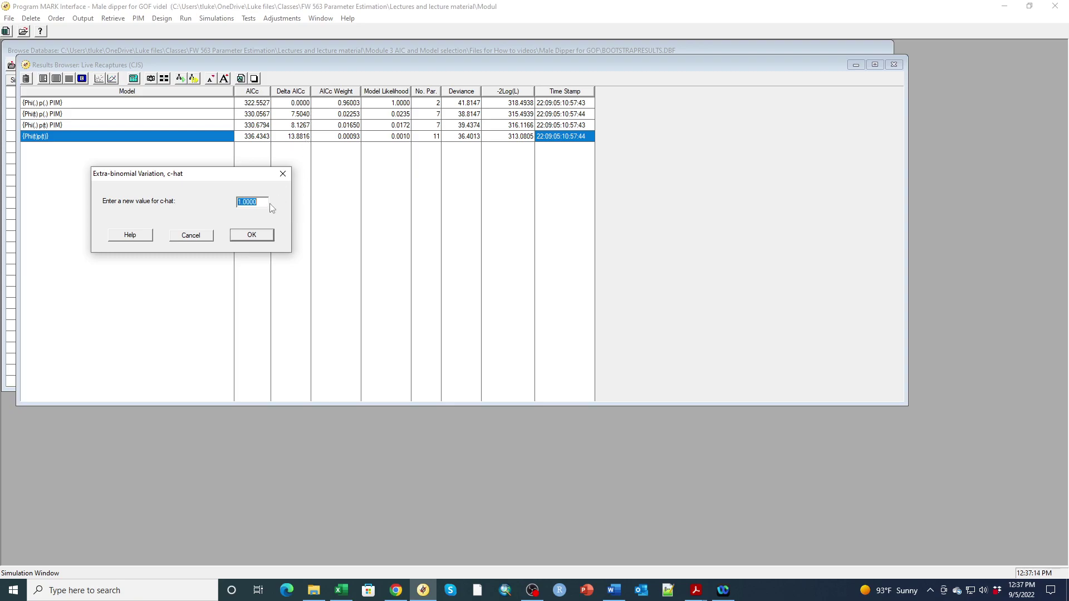
{"action": "type", "text": "1.52"}
{"action": "left_click", "coordinate": [251, 235]}
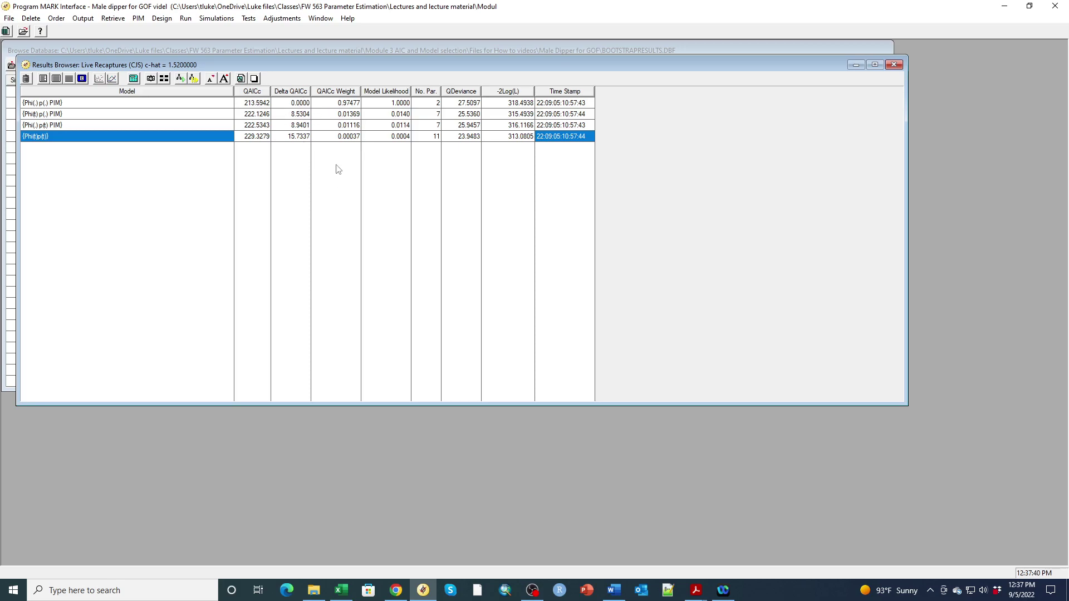
{"action": "left_click", "coordinate": [350, 103]}
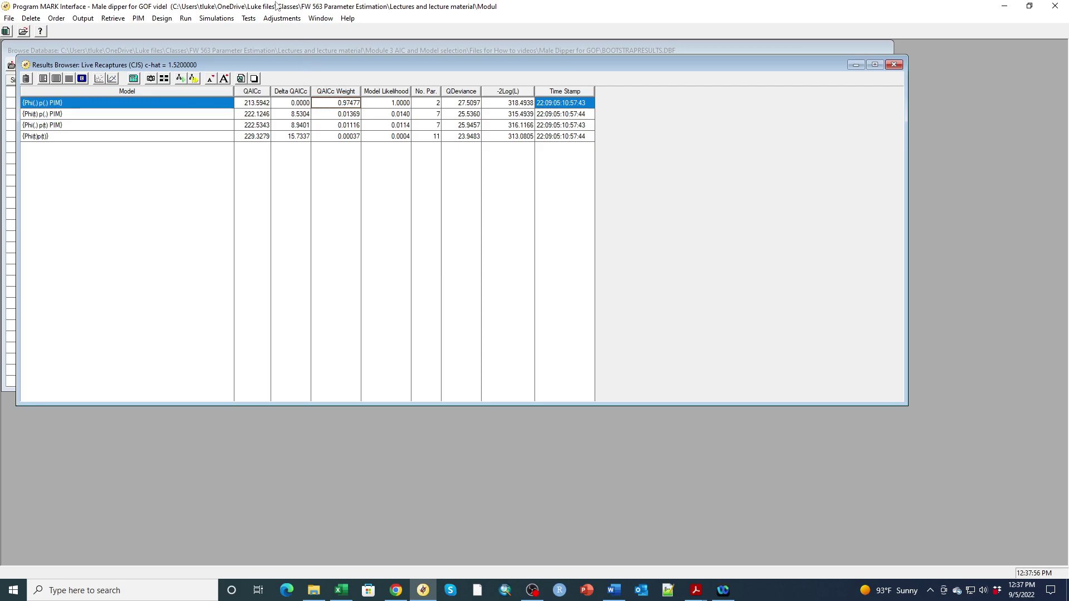
Reset c-hat to 1 and check the AICc weight of the {Phi(.) p(.) PIM} model for comparison
{"action": "left_click", "coordinate": [272, 22]}
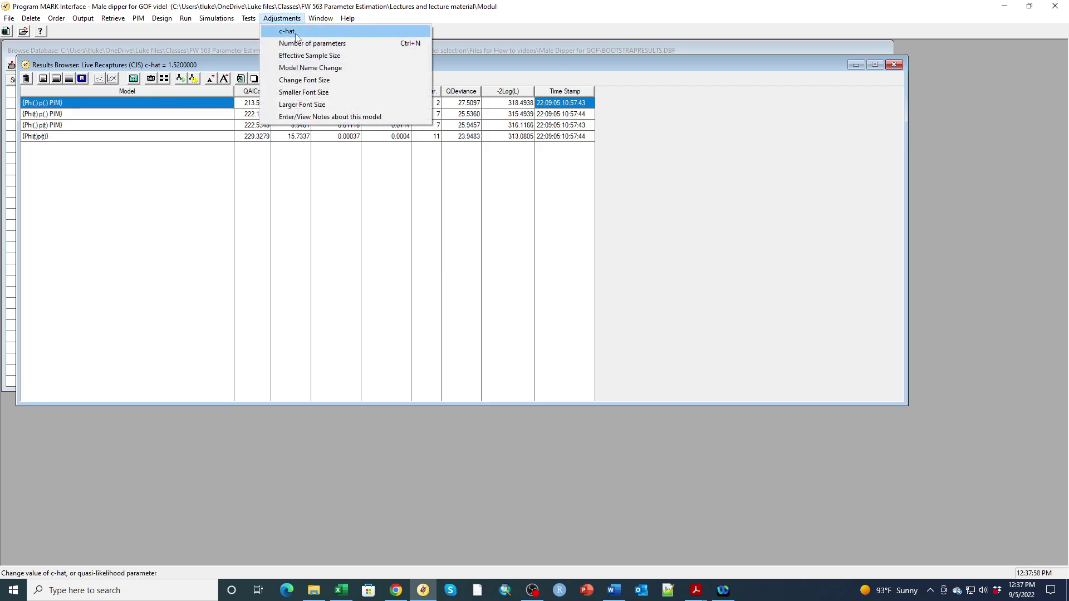
{"action": "left_click", "coordinate": [295, 30]}
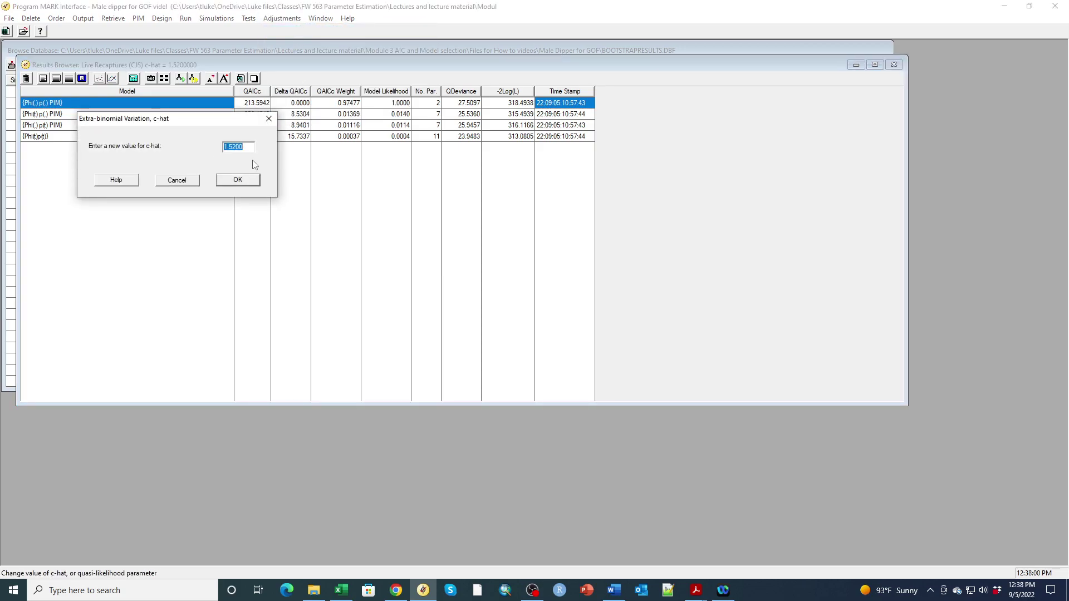
{"action": "type", "text": "1"}
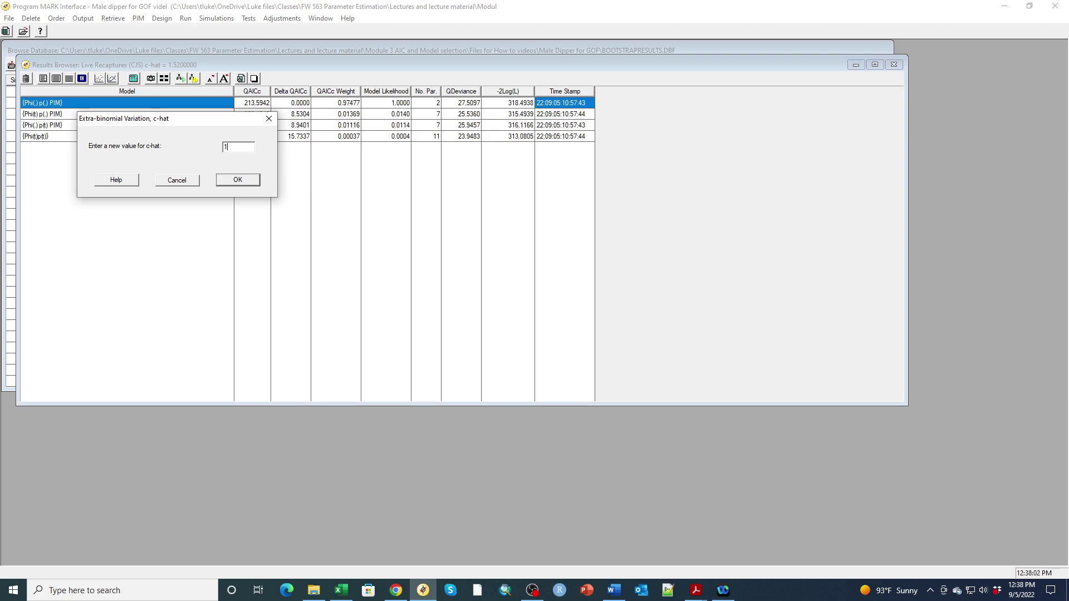
{"action": "key", "text": "Return"}
{"action": "left_click", "coordinate": [336, 105]}
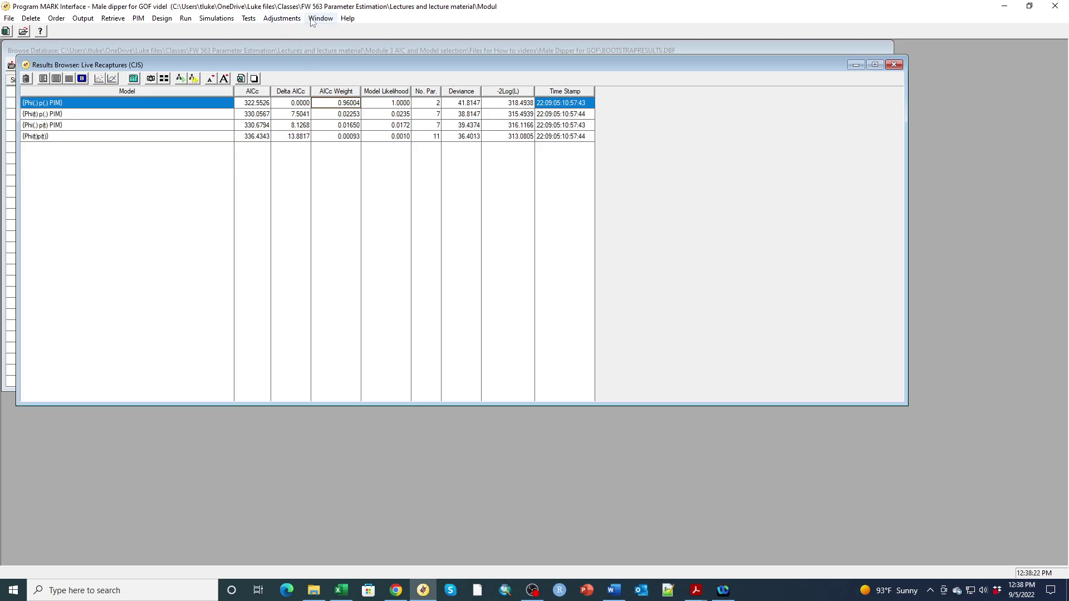
Adjust c-hat to 2 for the model results
{"action": "left_click", "coordinate": [282, 21]}
{"action": "left_click", "coordinate": [292, 29]}
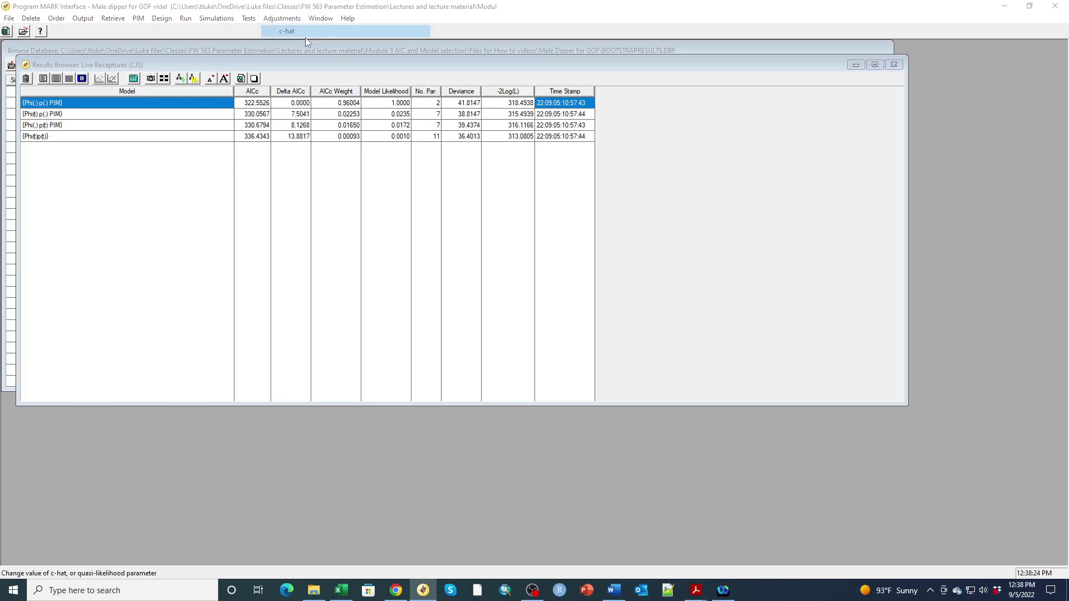
{"action": "type", "text": "2"}
{"action": "left_click", "coordinate": [236, 182]}
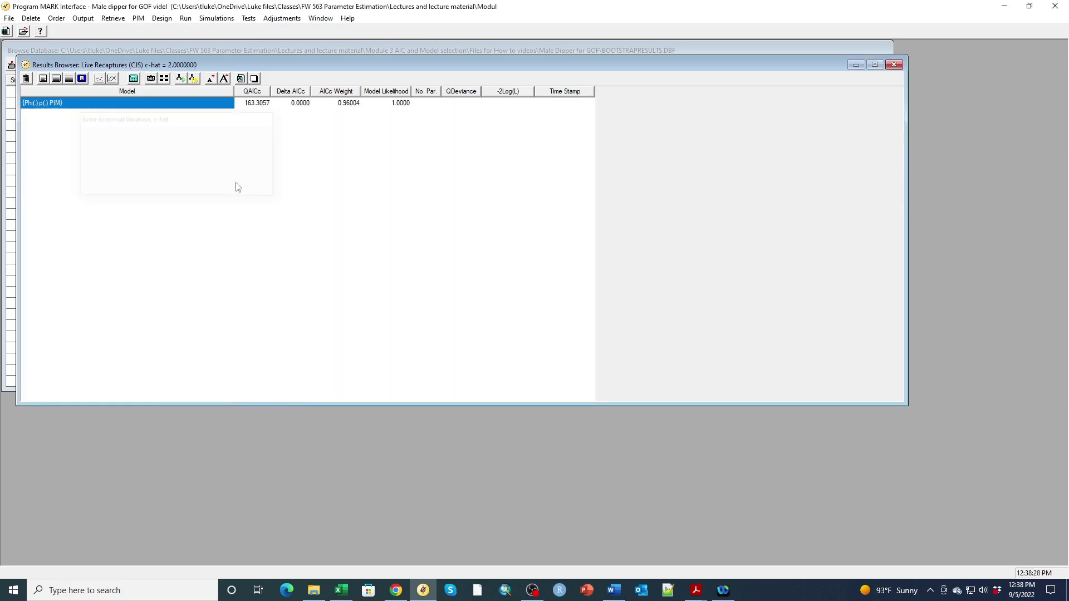